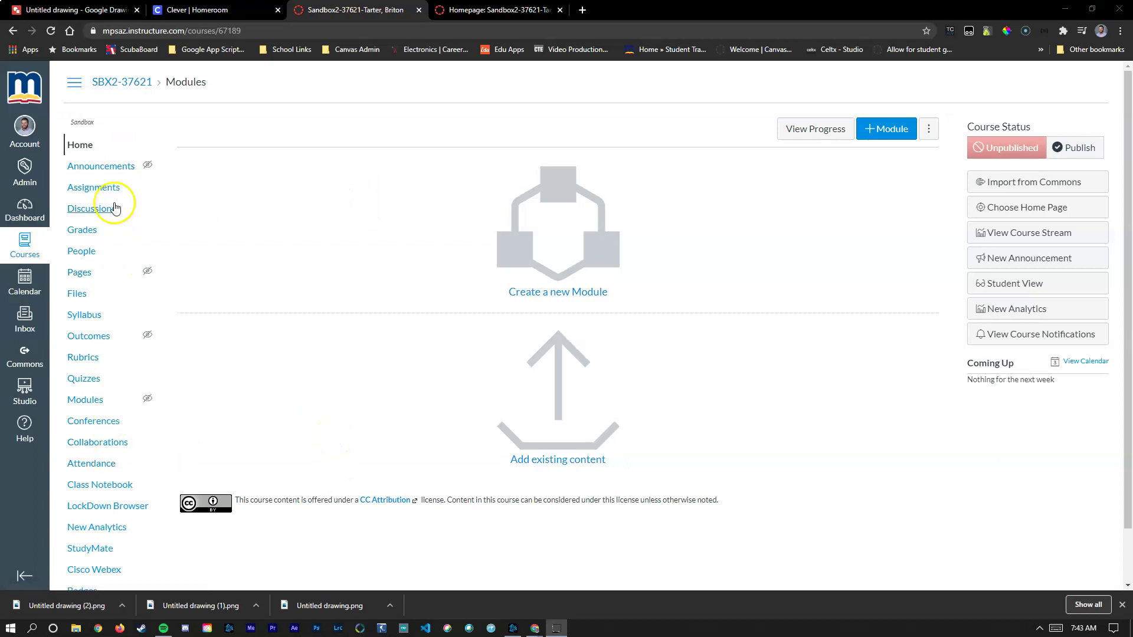
# Step: Open the Homepage page from the course's Pages list
pyautogui.click(83, 272)
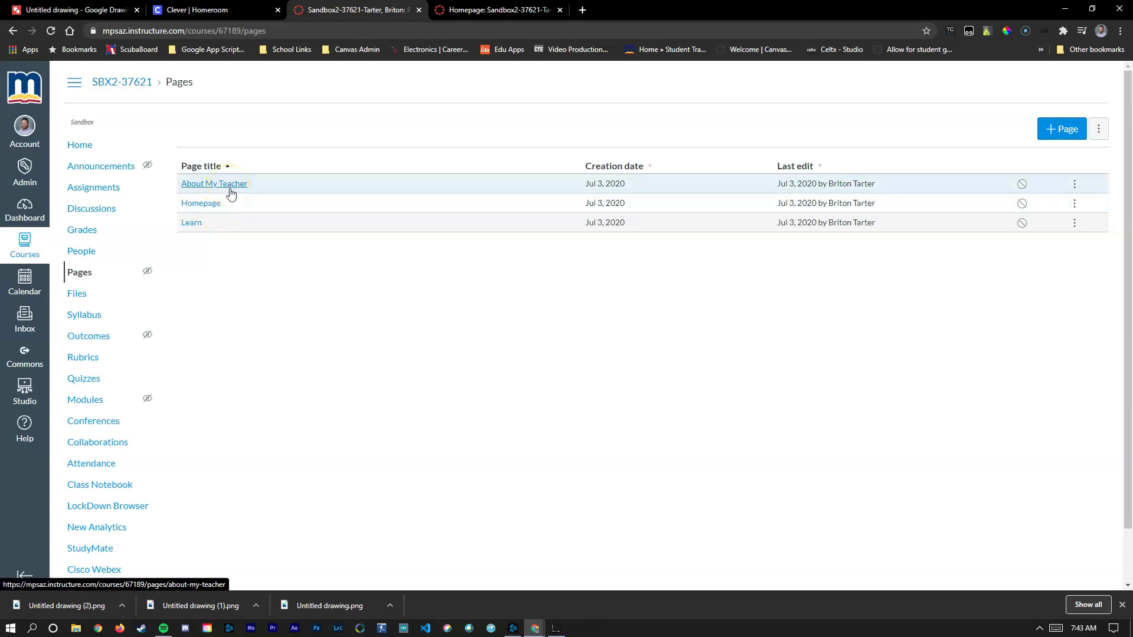
pyautogui.click(215, 203)
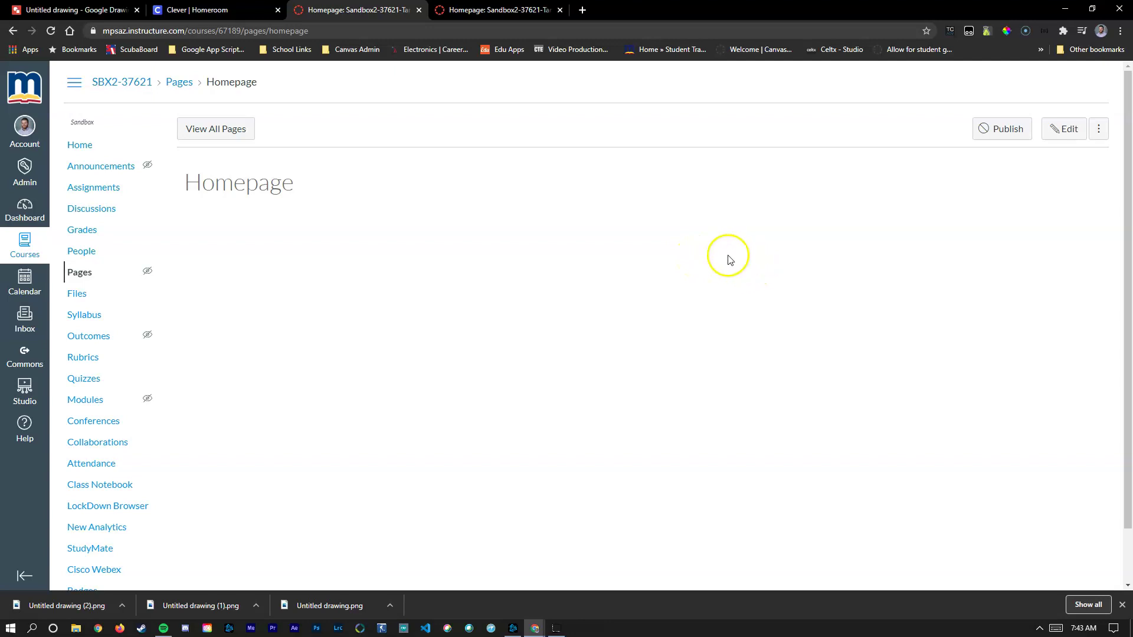
# Step: Edit Homepage, enlarge the editor, and upload 'Untitled drawing (1).png' as the Home button image
pyautogui.click(1059, 134)
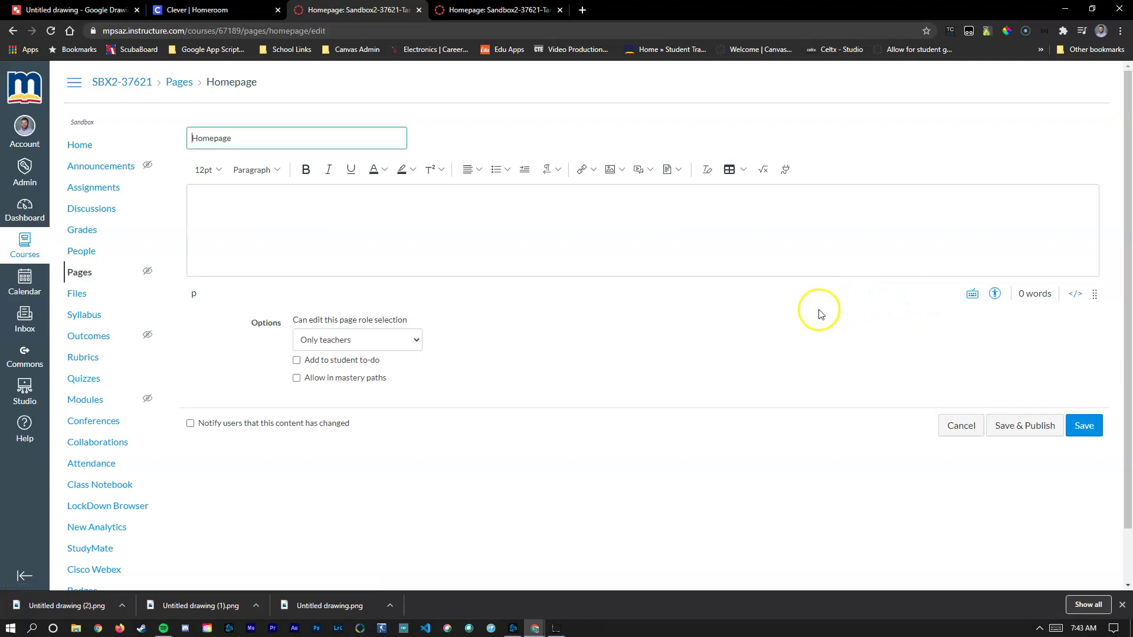
pyautogui.moveTo(1095, 294); pyautogui.dragTo(1094, 381)
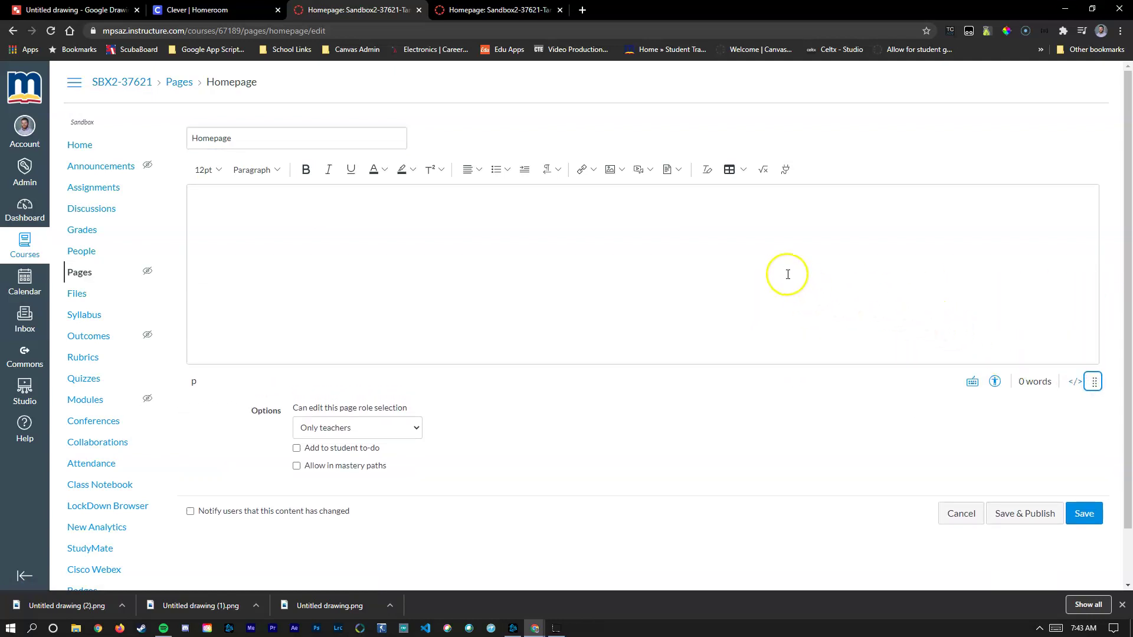
pyautogui.click(576, 240)
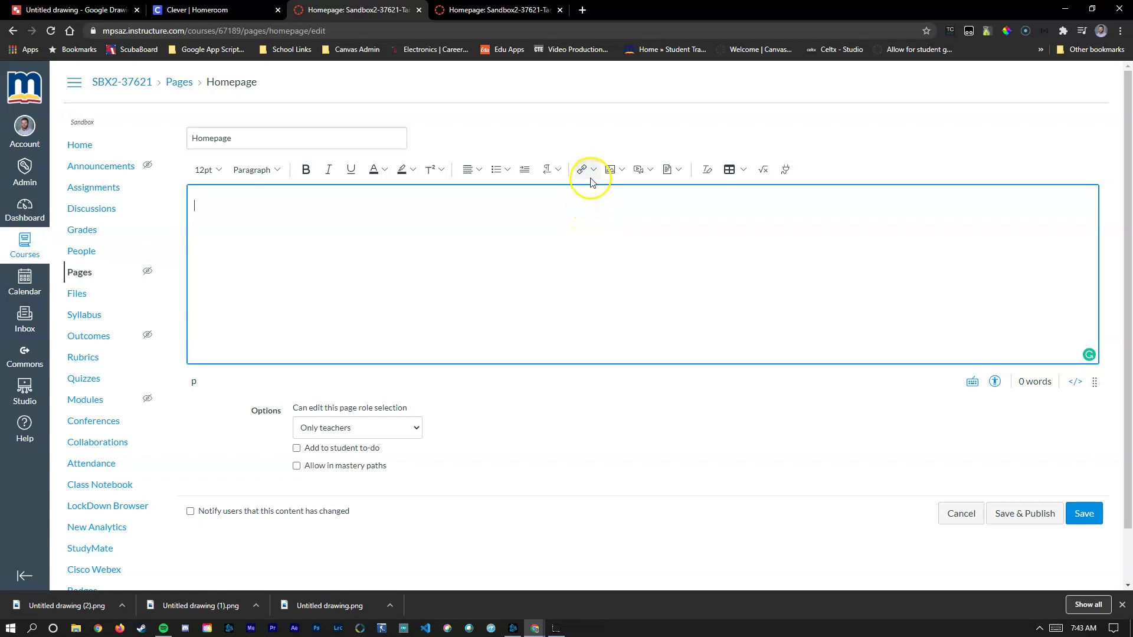
pyautogui.click(622, 170)
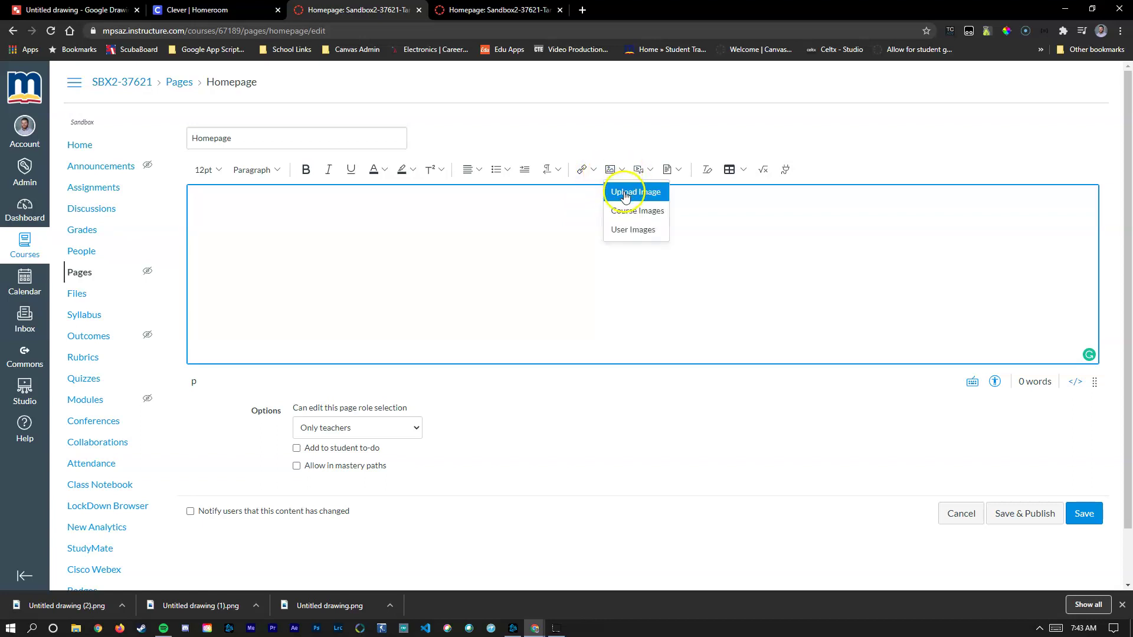
pyautogui.click(624, 191)
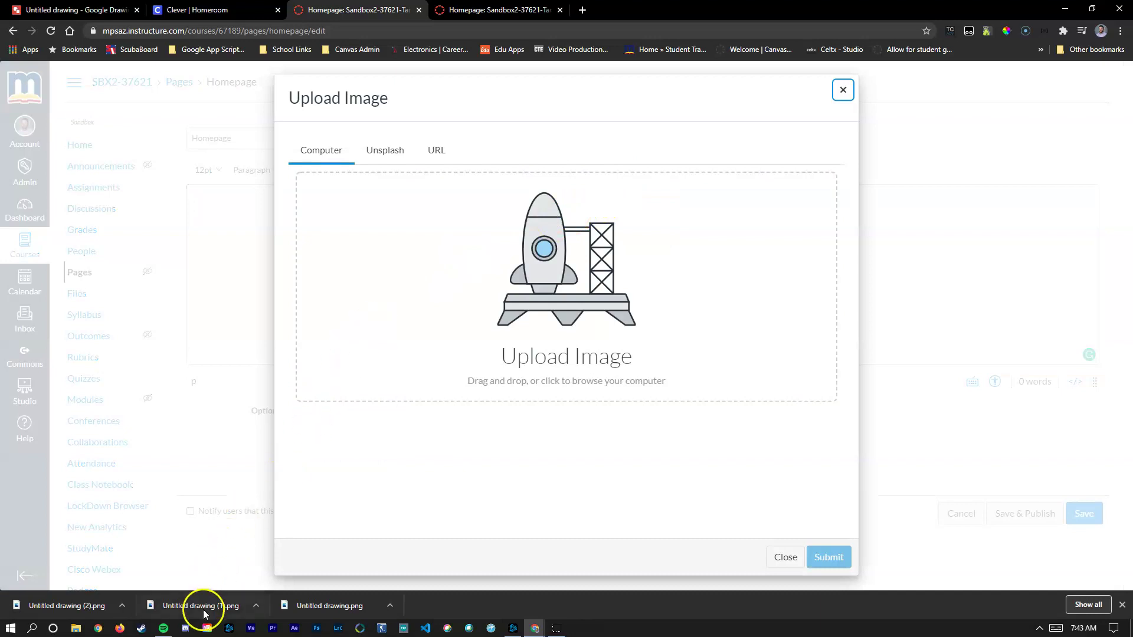
pyautogui.moveTo(202, 611)
pyautogui.mouseDown()
pyautogui.moveTo(511, 301)
pyautogui.moveTo(567, 331)
pyautogui.moveTo(574, 384)
pyautogui.moveTo(602, 389)
pyautogui.moveTo(592, 391)
pyautogui.mouseUp()
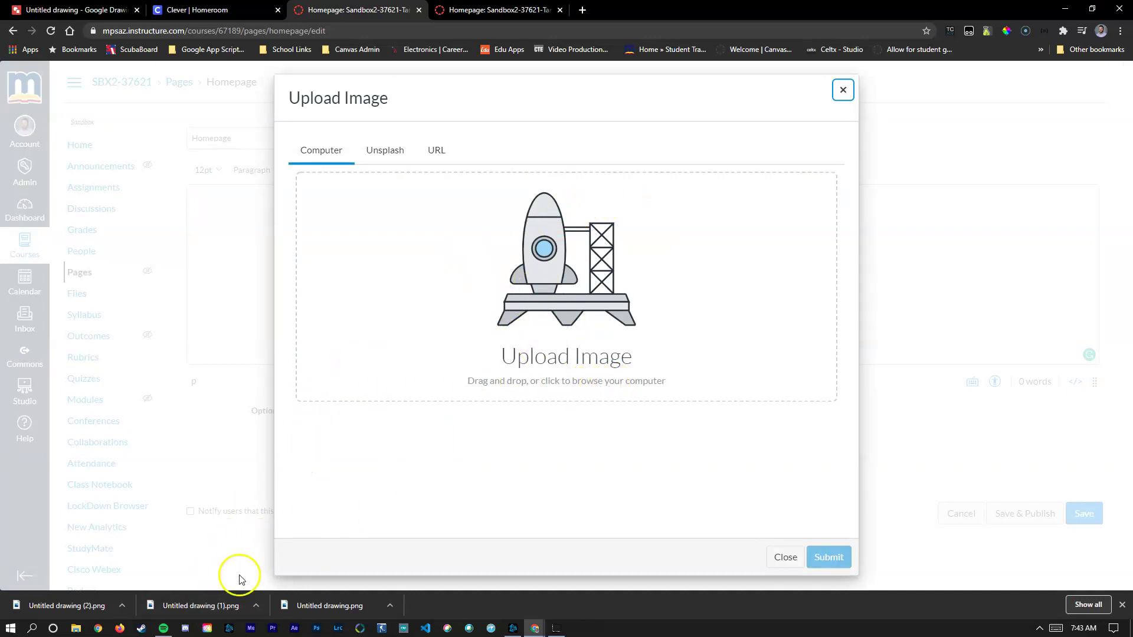
pyautogui.moveTo(213, 607)
pyautogui.mouseDown()
pyautogui.moveTo(349, 424)
pyautogui.moveTo(506, 275)
pyautogui.mouseUp()
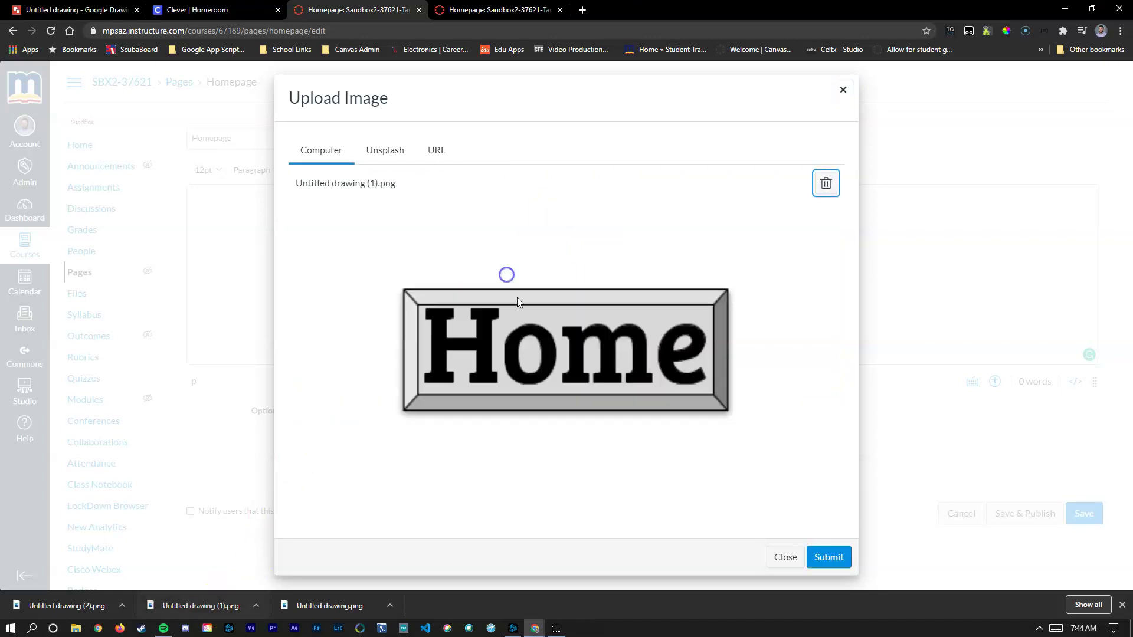
pyautogui.click(825, 558)
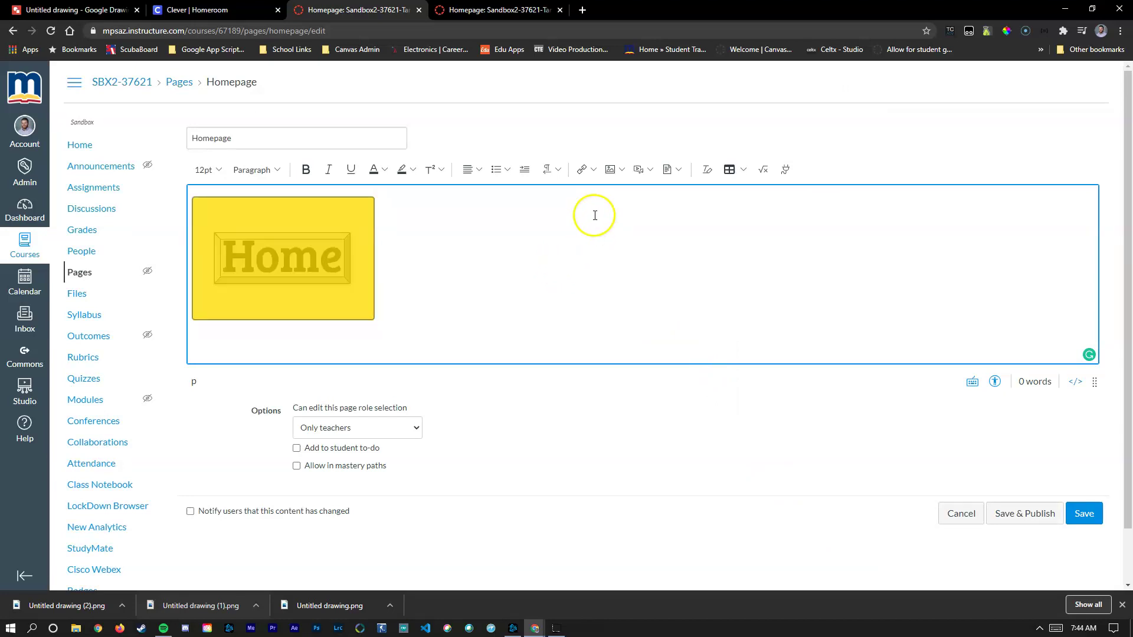
# Step: Upload 'Untitled drawing (2).png' and insert it beside the Home image as the Learn button
pyautogui.click(582, 171)
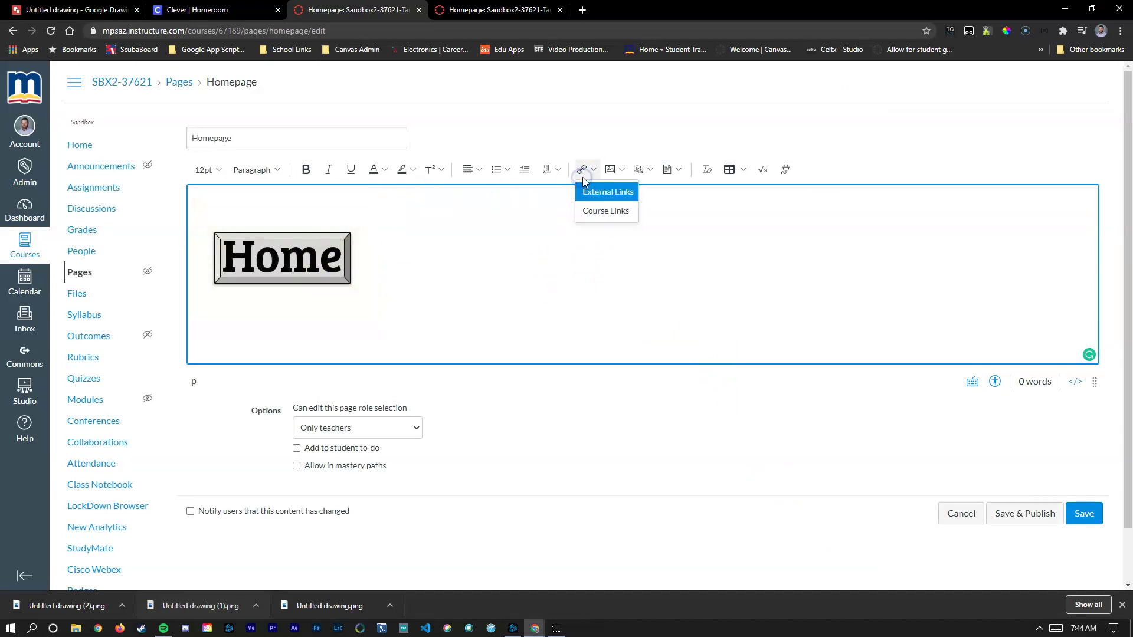
pyautogui.click(611, 170)
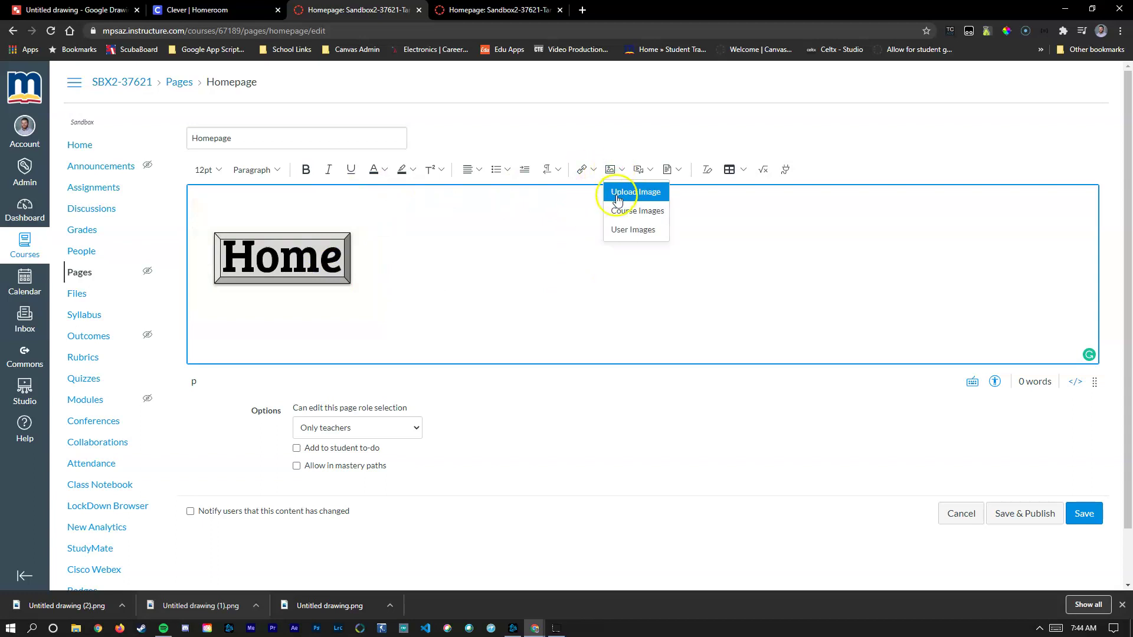
pyautogui.click(618, 195)
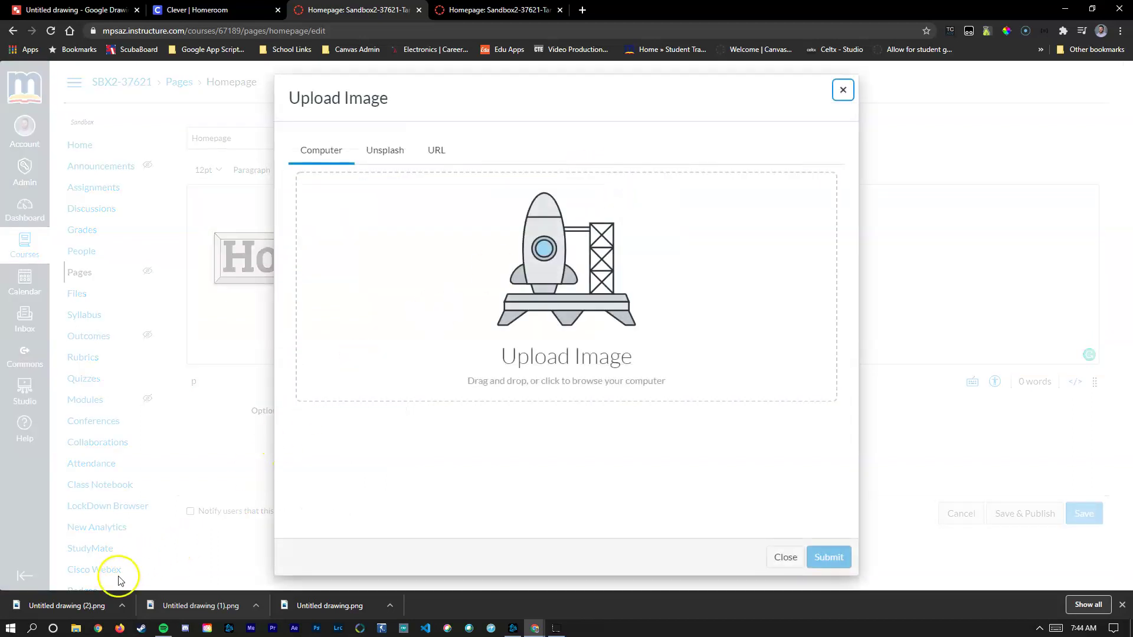
pyautogui.moveTo(122, 588)
pyautogui.mouseDown()
pyautogui.moveTo(482, 304)
pyautogui.moveTo(507, 304)
pyautogui.mouseUp()
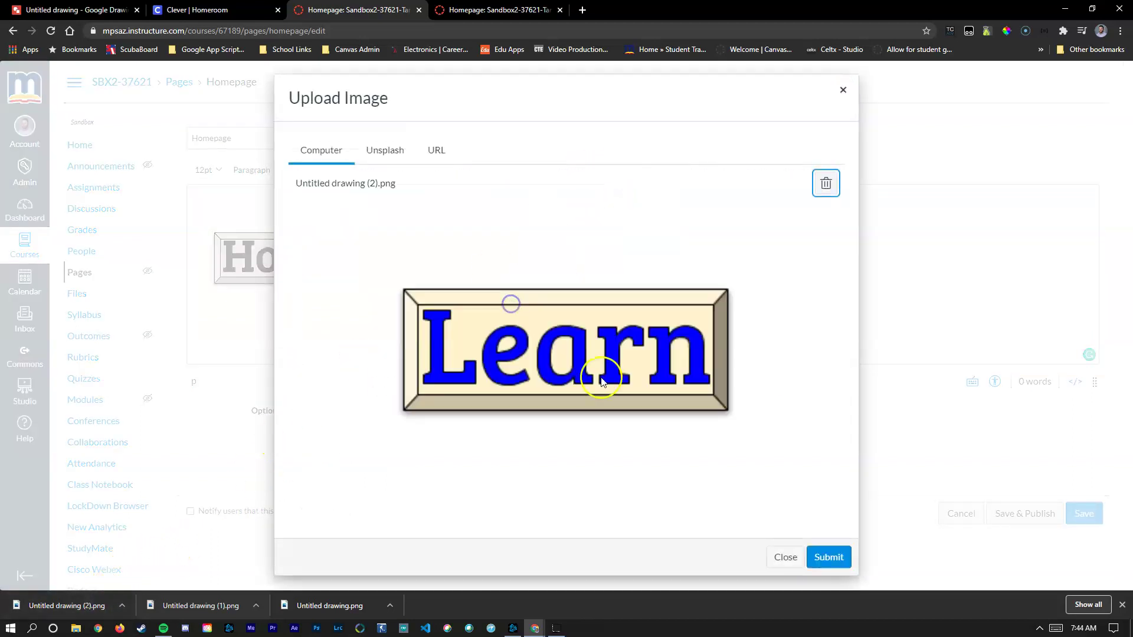
pyautogui.click(829, 558)
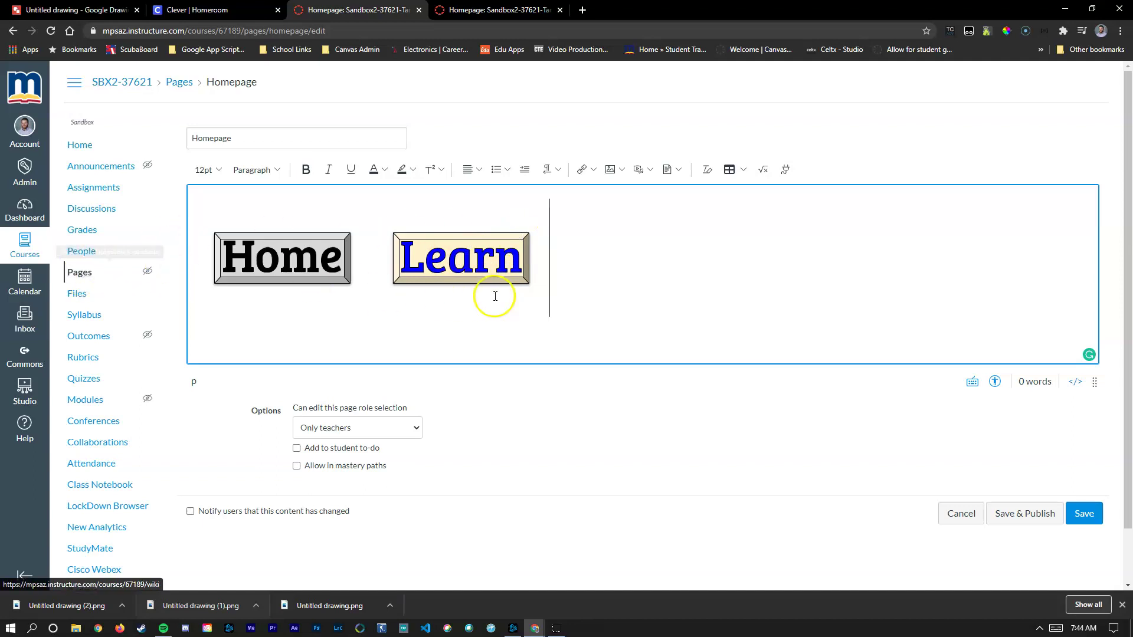
# Step: Link the Learn image to the course's Learn page through Course Links > Pages
pyautogui.click(467, 255)
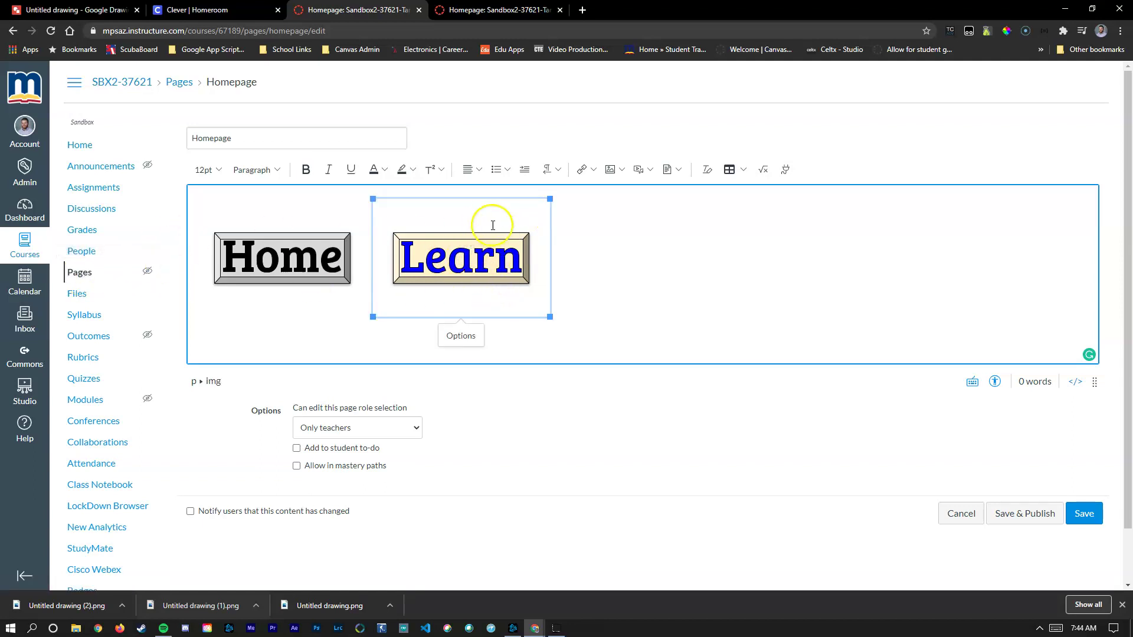
pyautogui.click(593, 171)
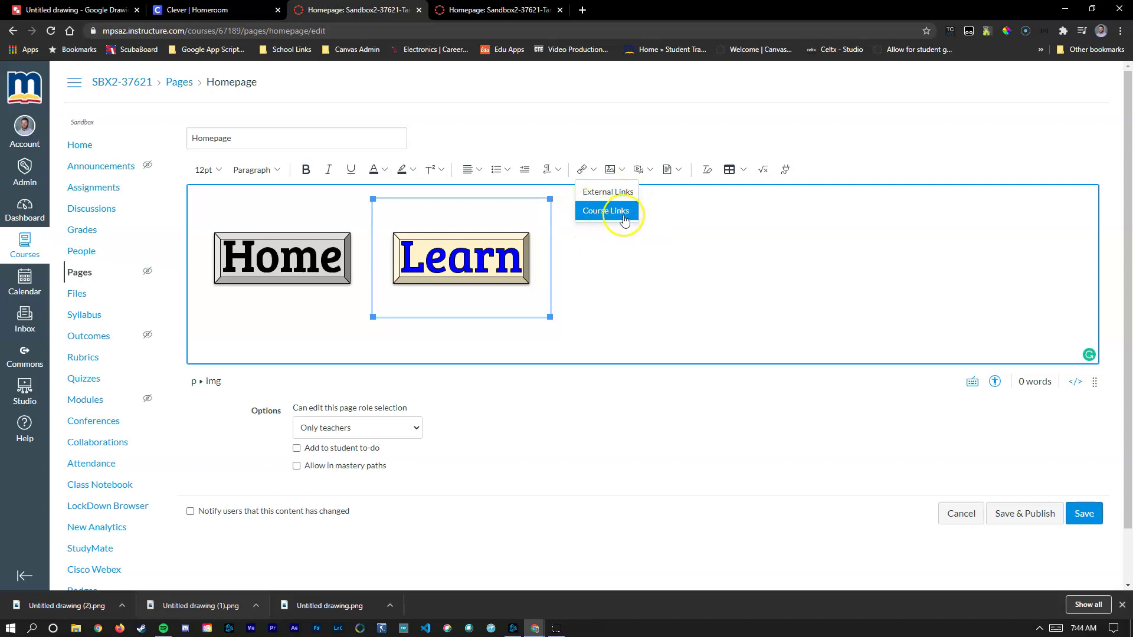
pyautogui.click(595, 217)
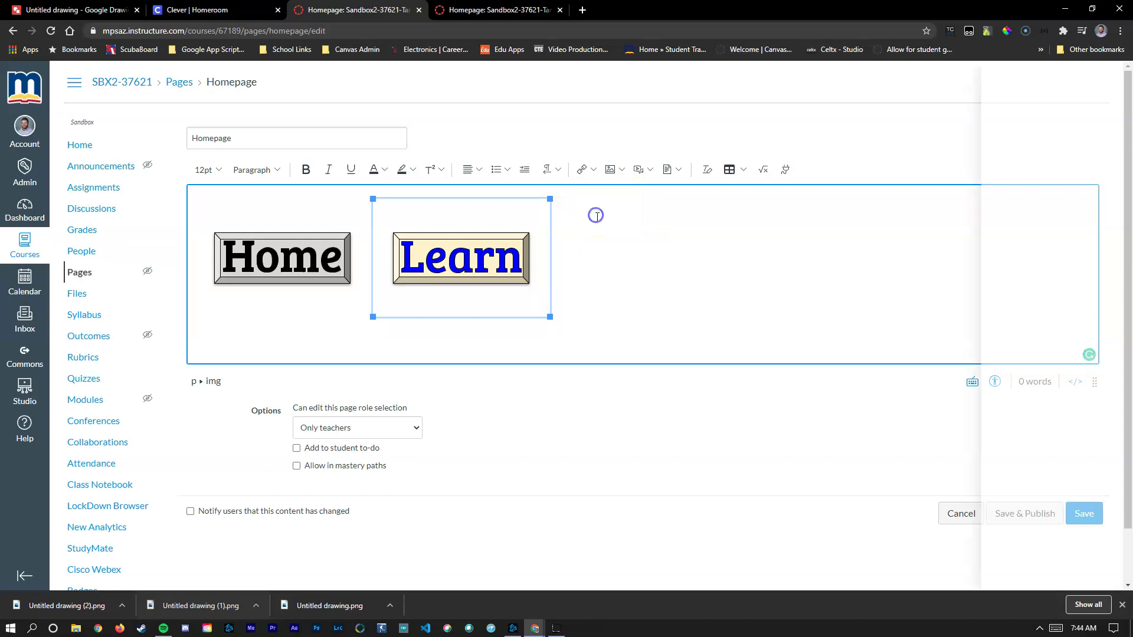
pyautogui.click(853, 170)
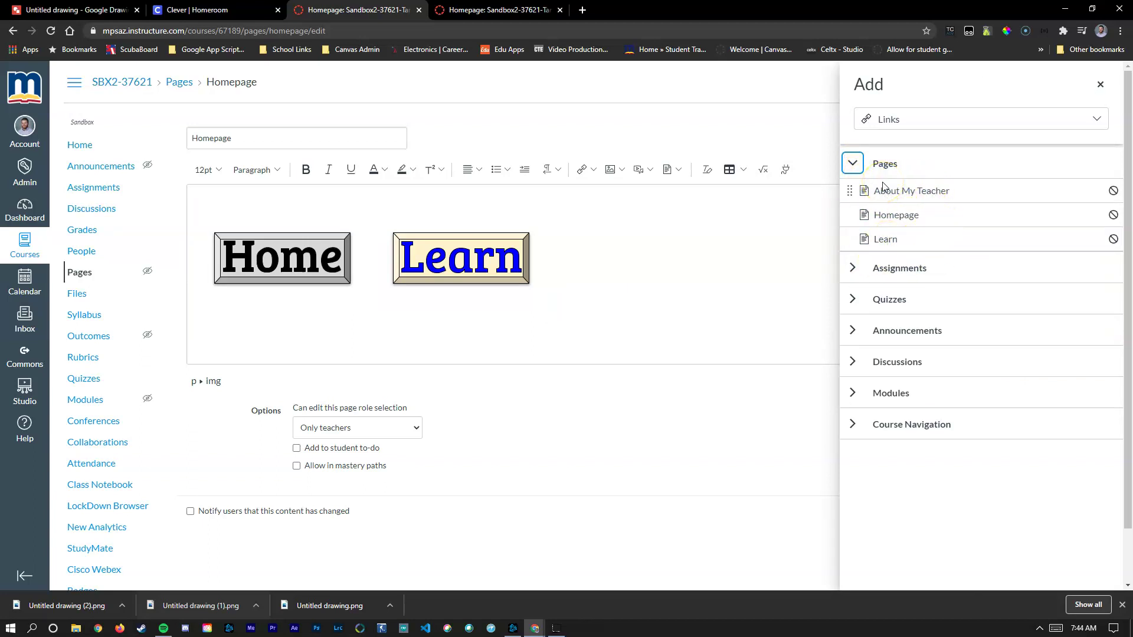
pyautogui.click(892, 240)
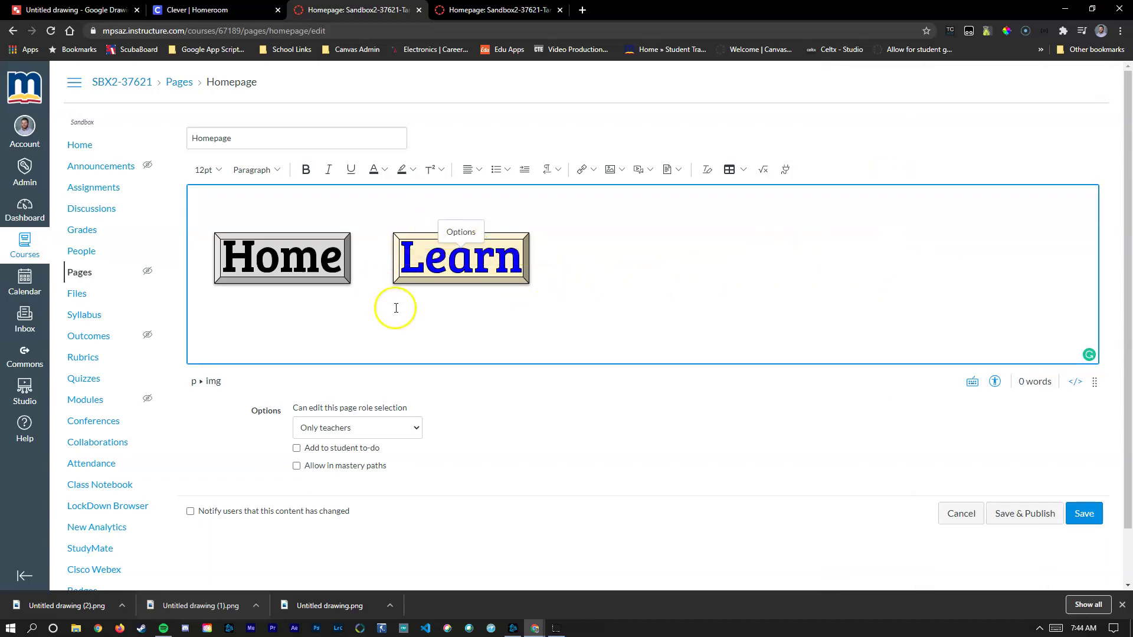
# Step: Link the Home image to the course's Homepage page through Course Links > Pages
pyautogui.click(273, 260)
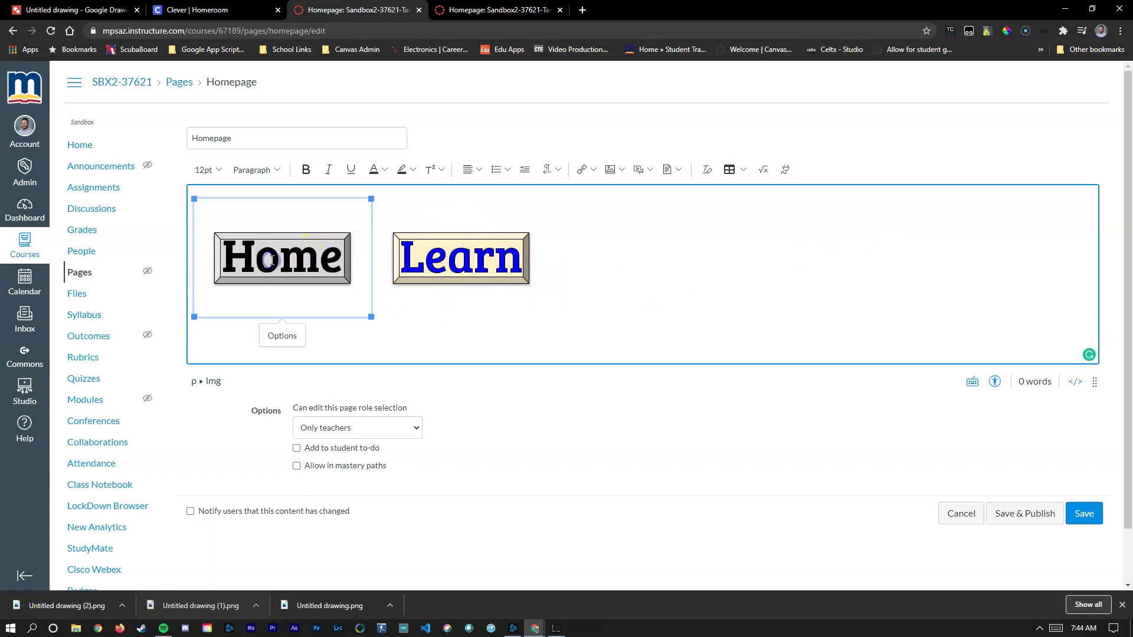
pyautogui.click(615, 176)
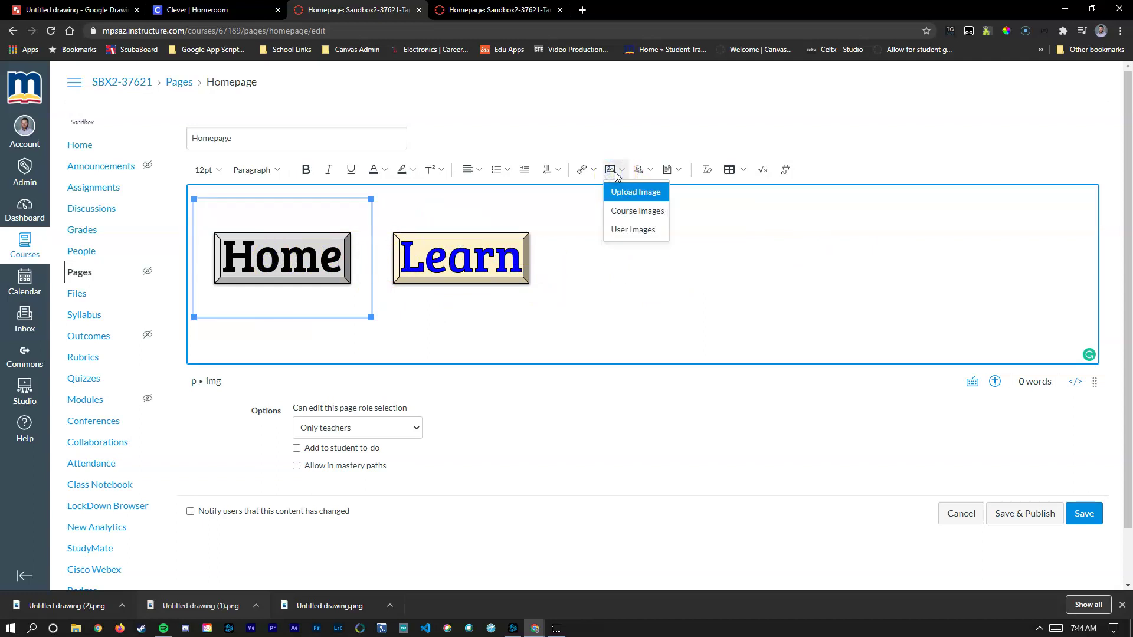
pyautogui.click(587, 170)
pyautogui.click(587, 217)
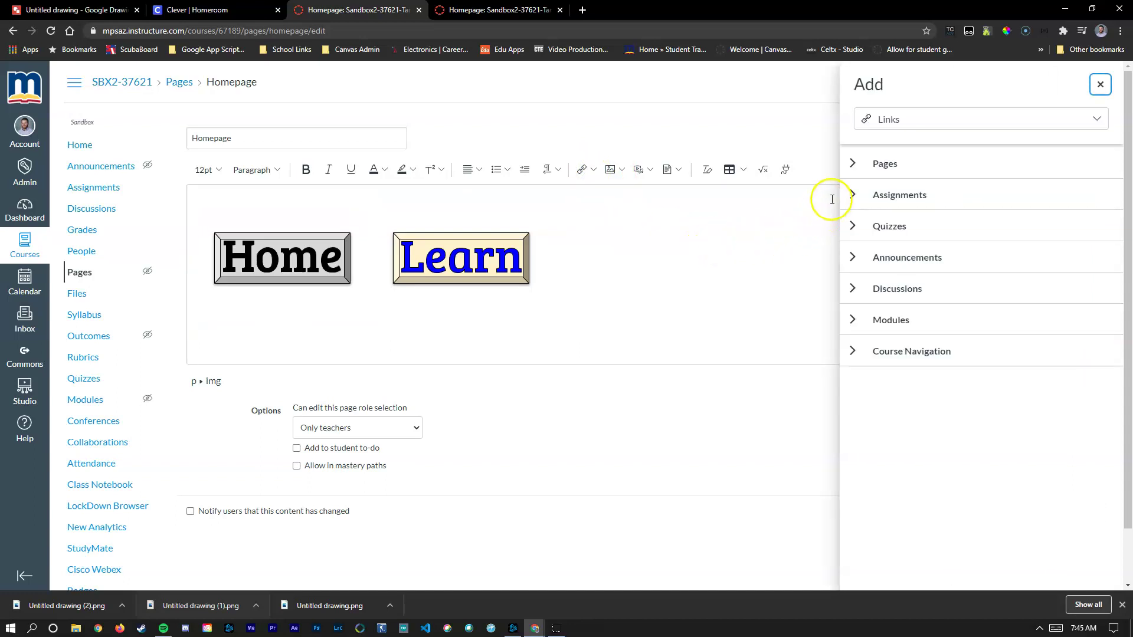
pyautogui.click(854, 164)
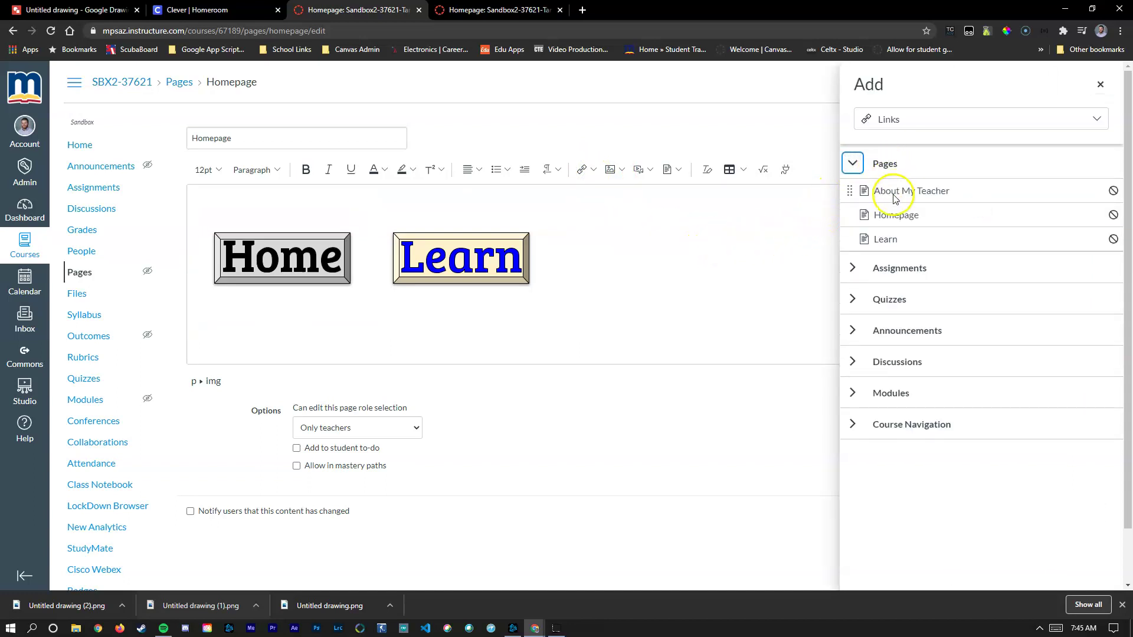
pyautogui.click(896, 215)
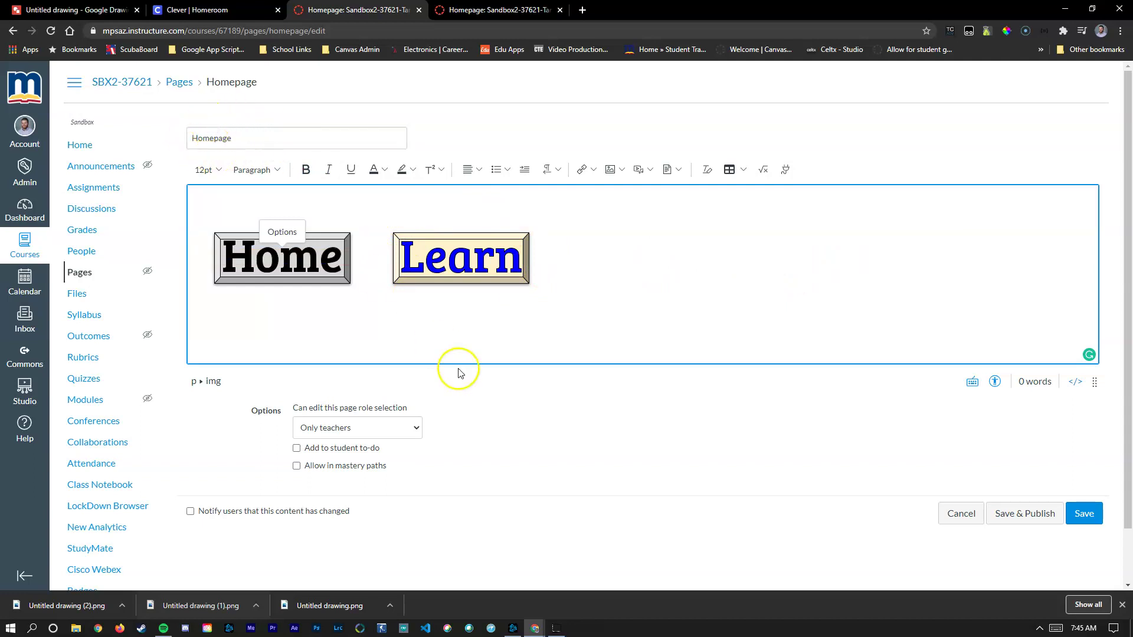
# Step: Save the Homepage and follow its Learn button to the Learn page
pyautogui.click(1084, 513)
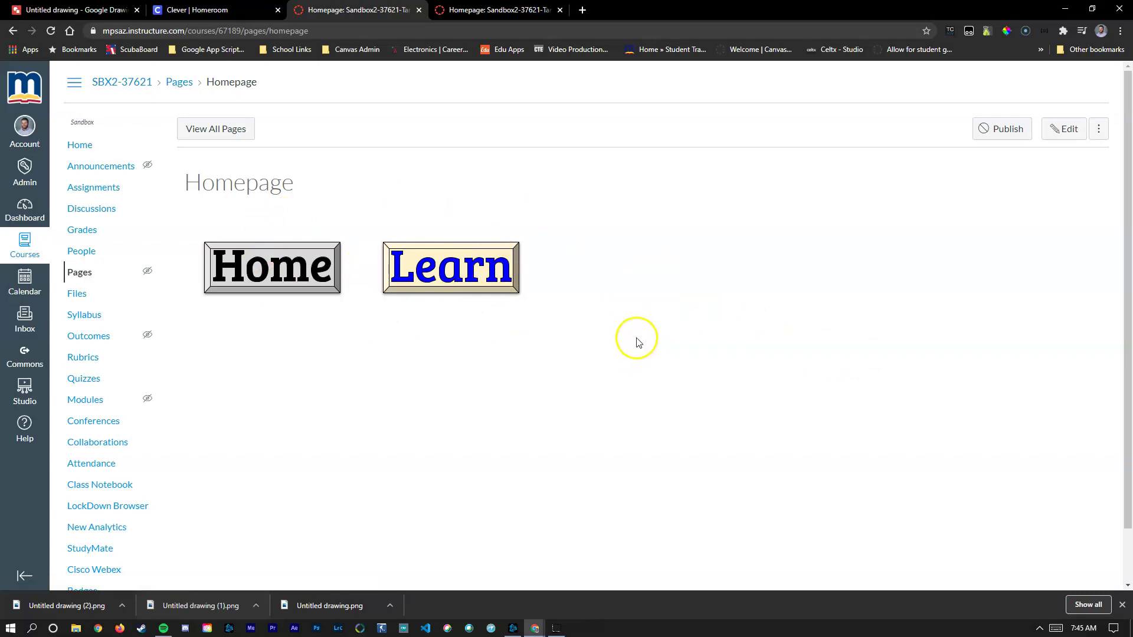
pyautogui.click(469, 272)
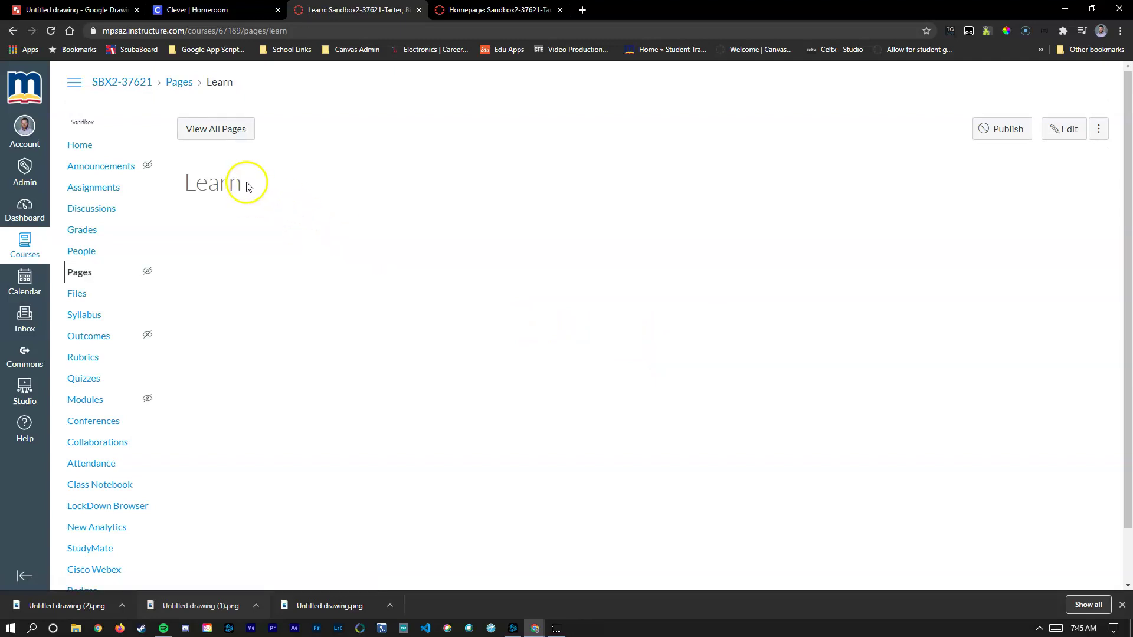
pyautogui.moveTo(243, 183); pyautogui.dragTo(184, 182)
pyautogui.click(515, 249)
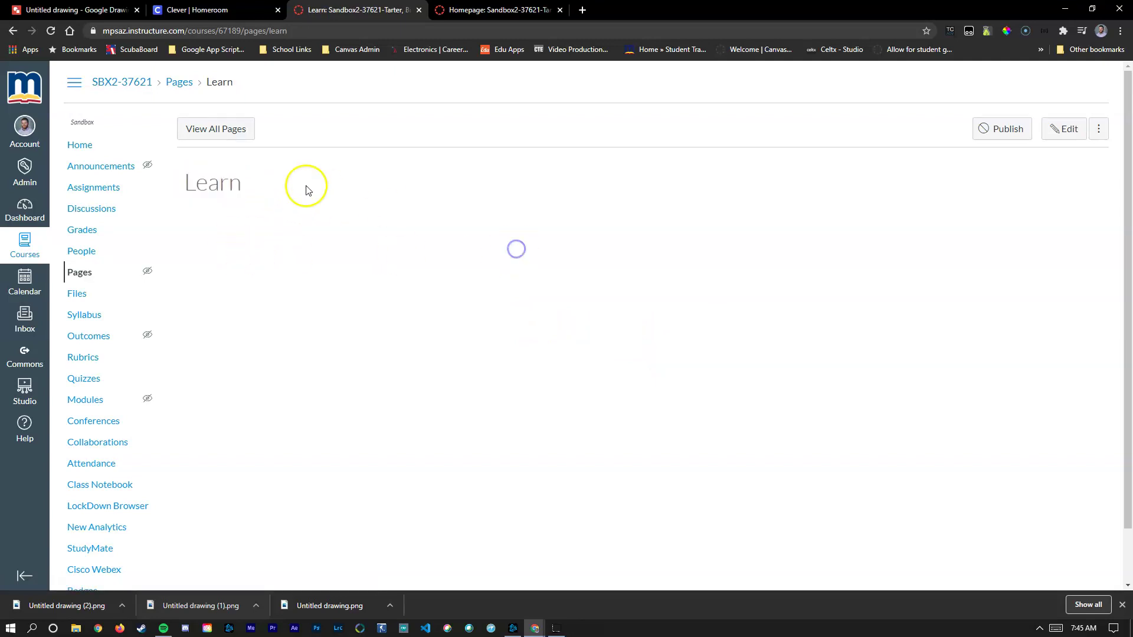
pyautogui.doubleClick(221, 185)
pyautogui.click(352, 255)
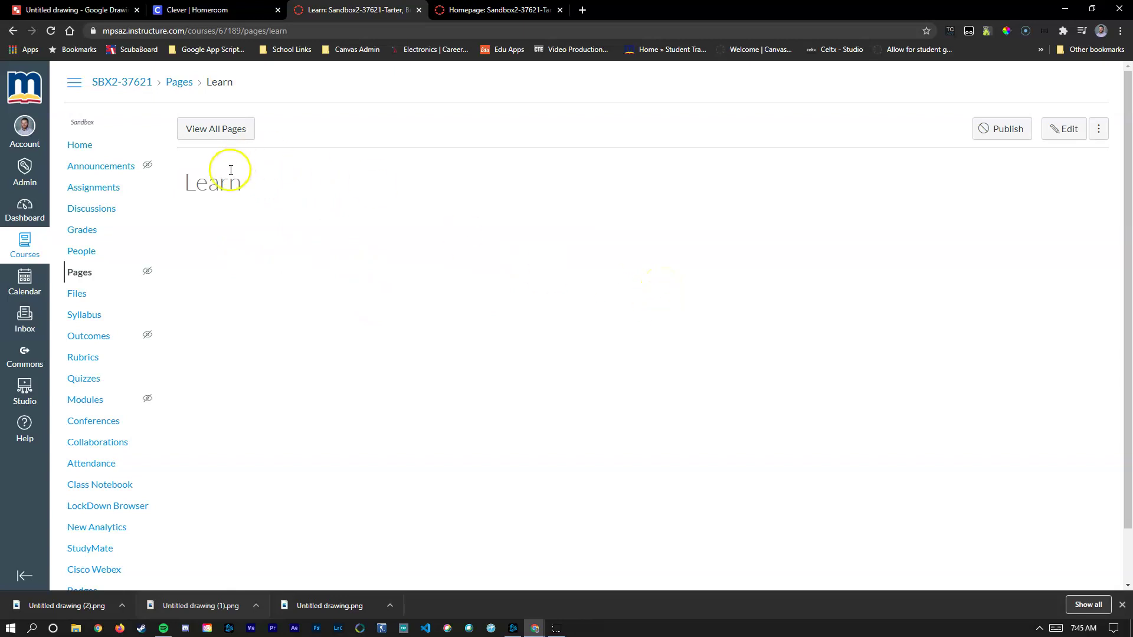
pyautogui.doubleClick(248, 185)
pyautogui.click(264, 189)
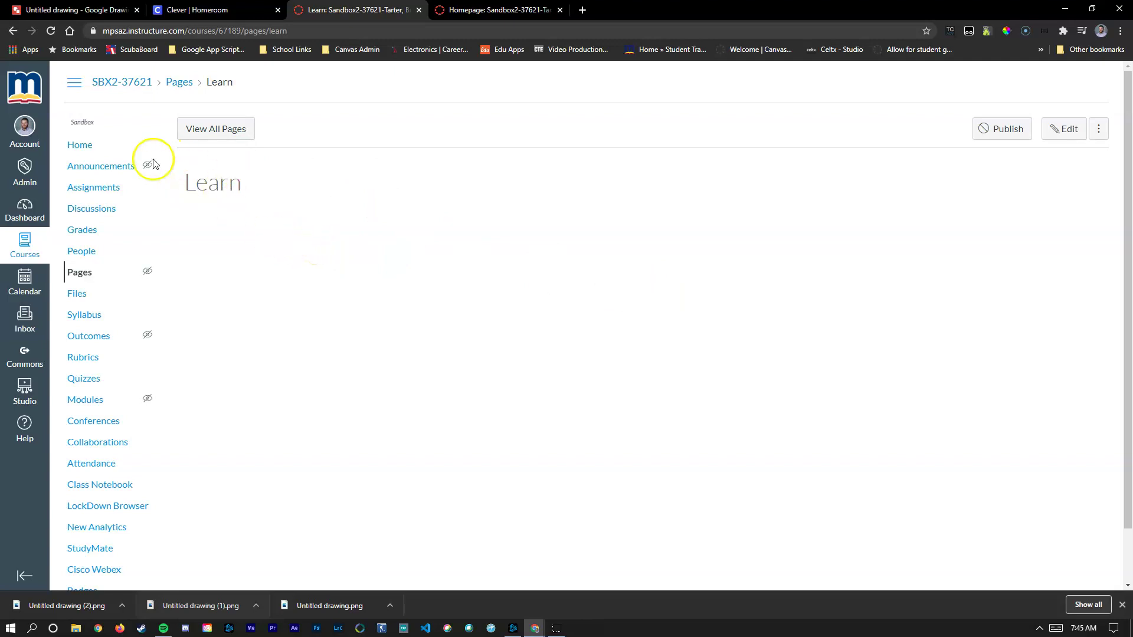
# Step: Reopen Homepage from Pages, retest the Learn button, then return to the Pages list
pyautogui.click(88, 273)
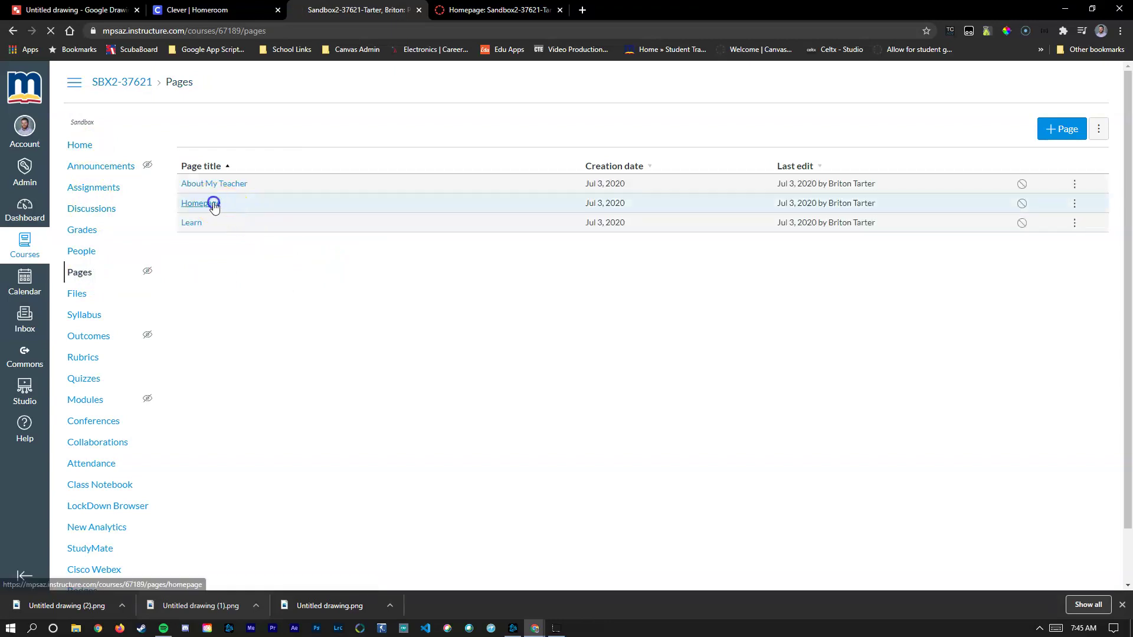
pyautogui.click(210, 203)
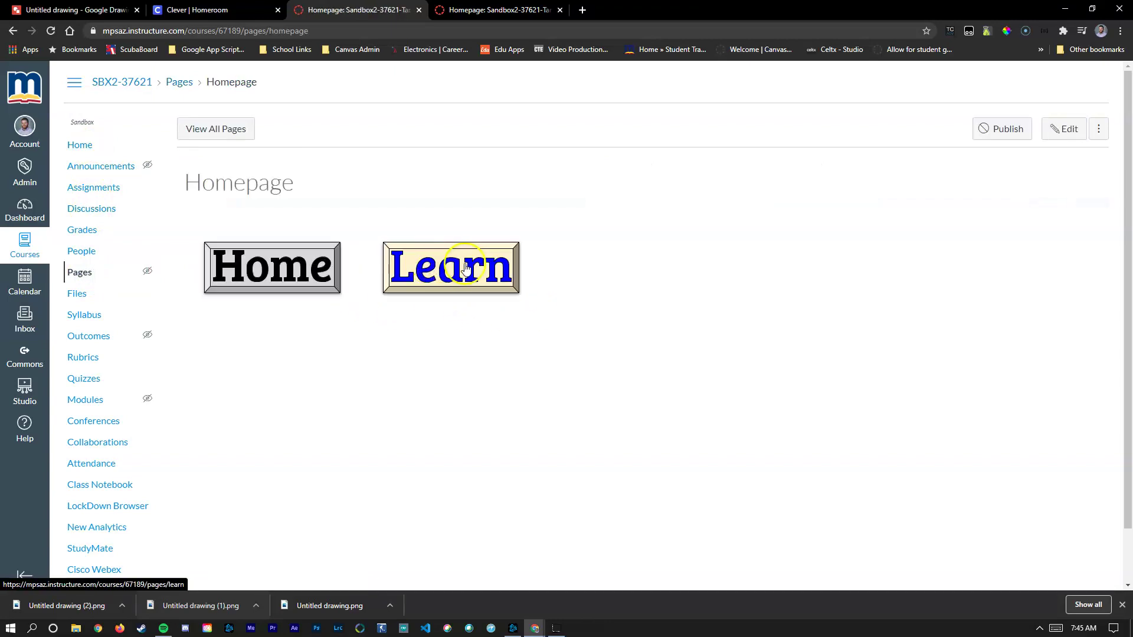
pyautogui.click(458, 268)
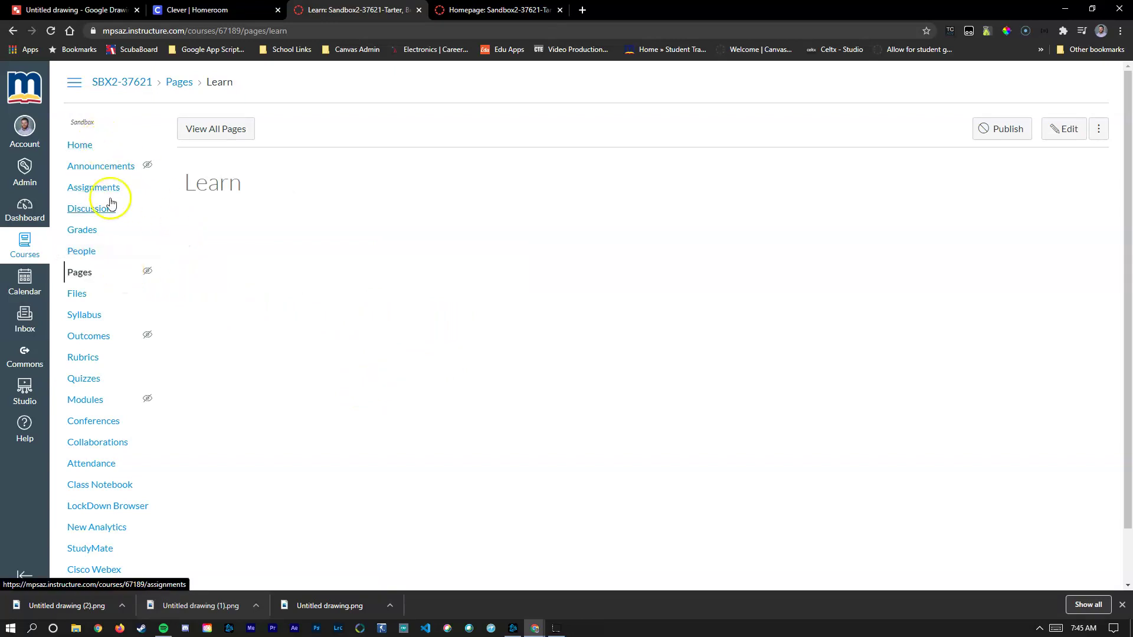
pyautogui.click(72, 276)
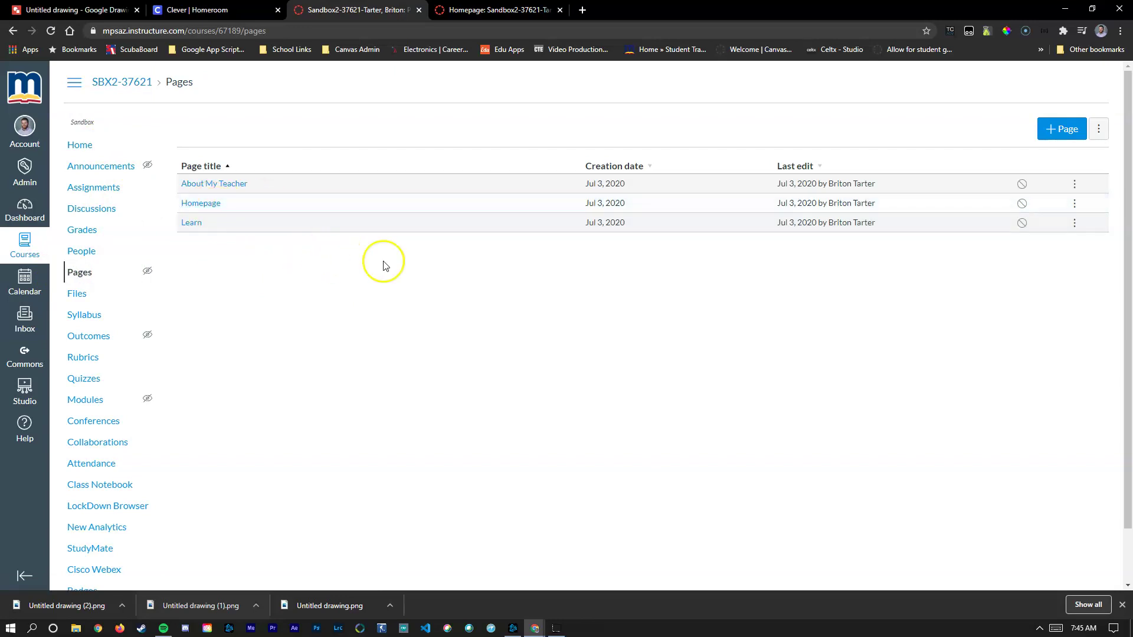
# Step: Check the course home's Choose Home Page options, find Pages Front Page unavailable, and cancel
pyautogui.click(78, 145)
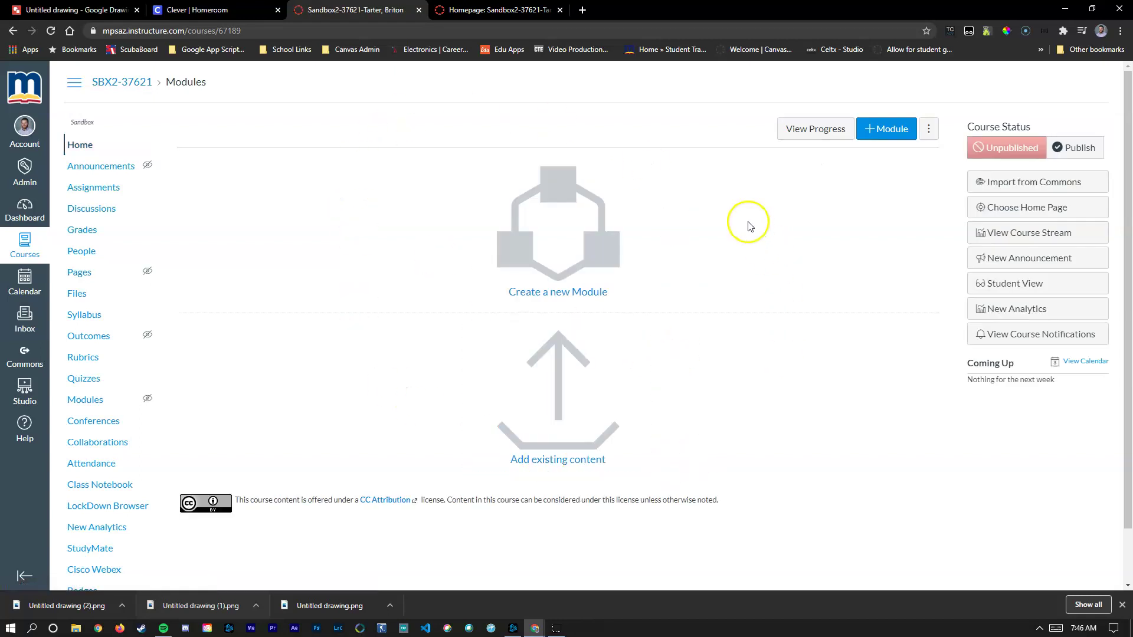
pyautogui.click(990, 204)
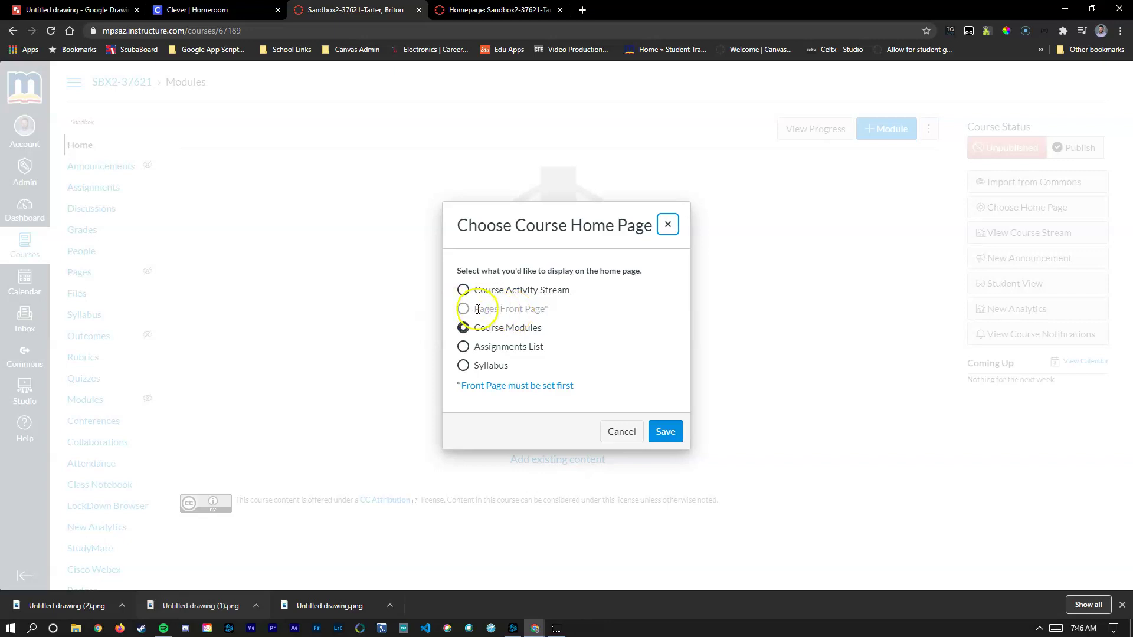
pyautogui.click(617, 446)
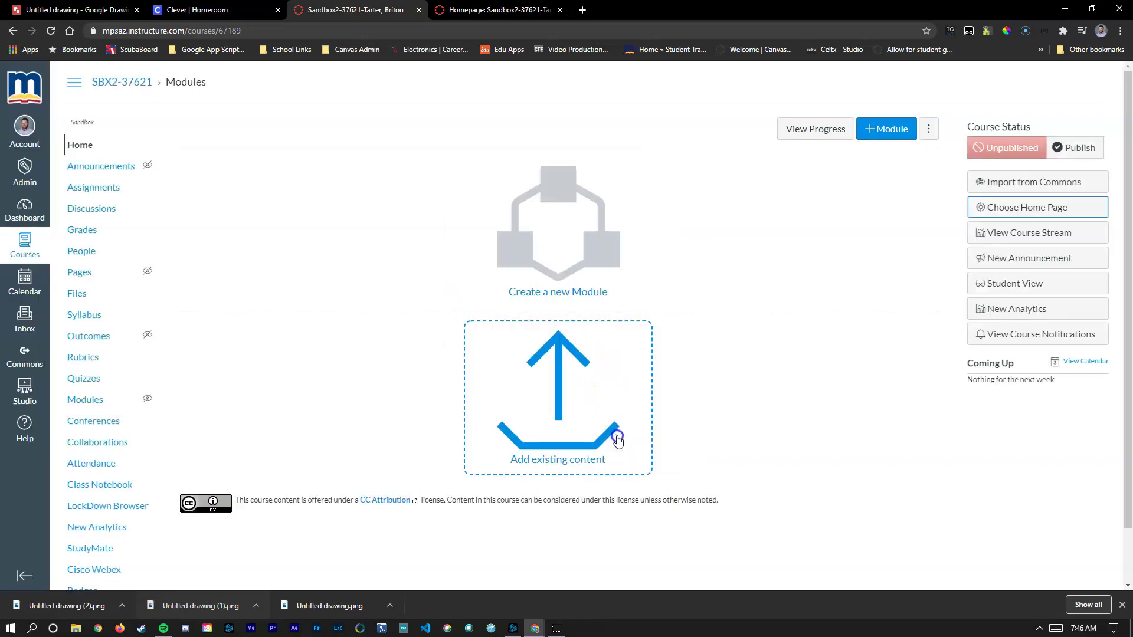
# Step: Publish the Homepage page and set it as the course's Front Page from the Pages list
pyautogui.click(92, 277)
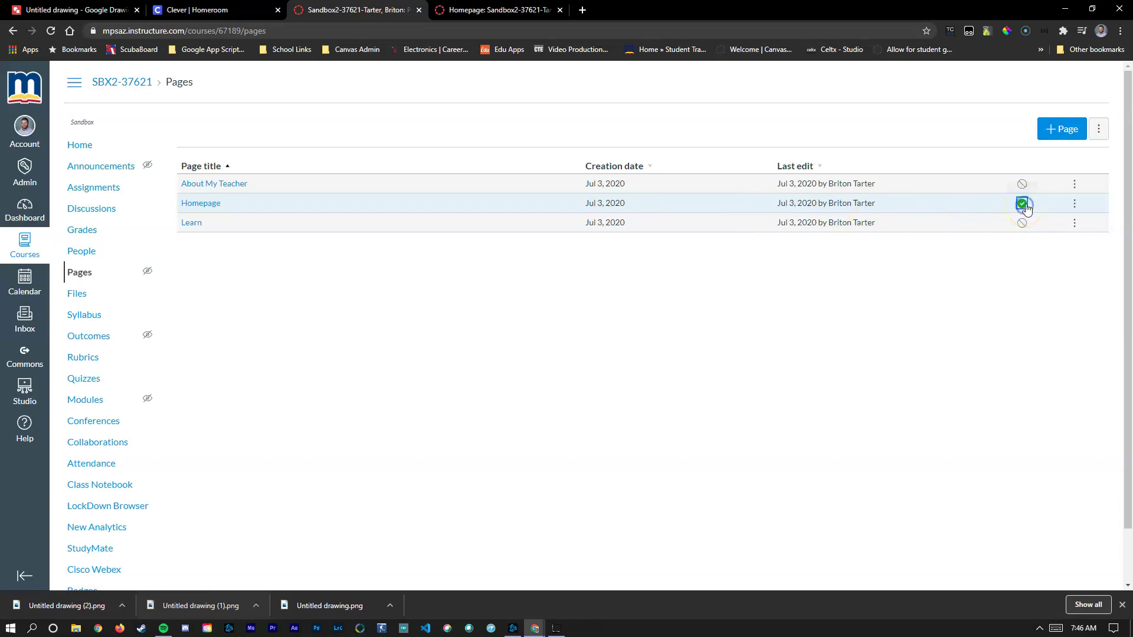
pyautogui.click(1000, 312)
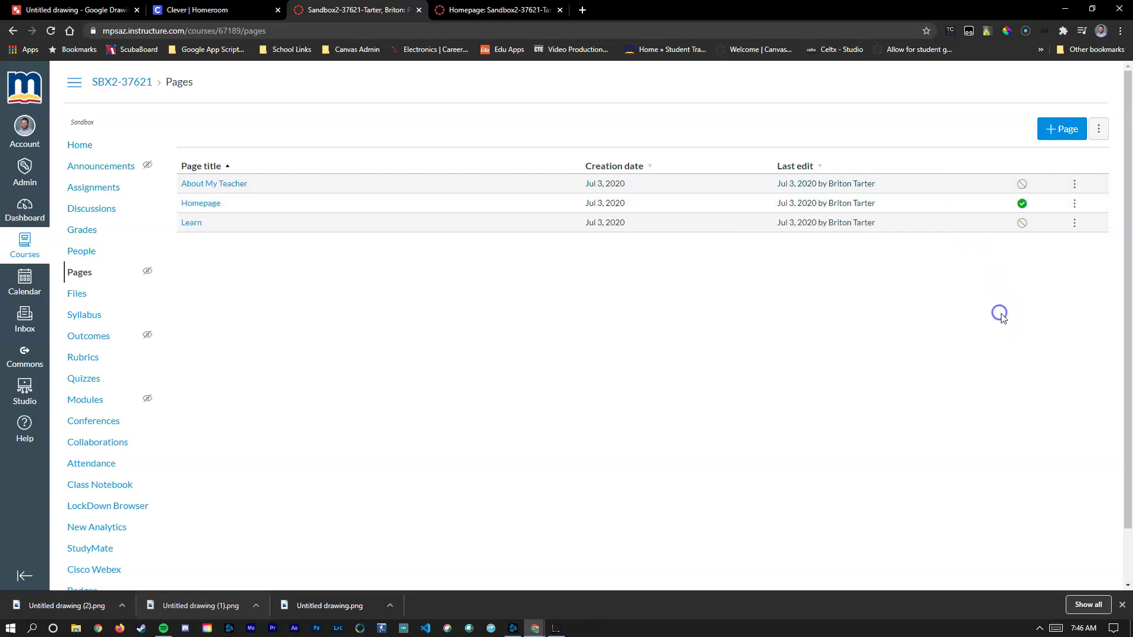
pyautogui.click(1075, 204)
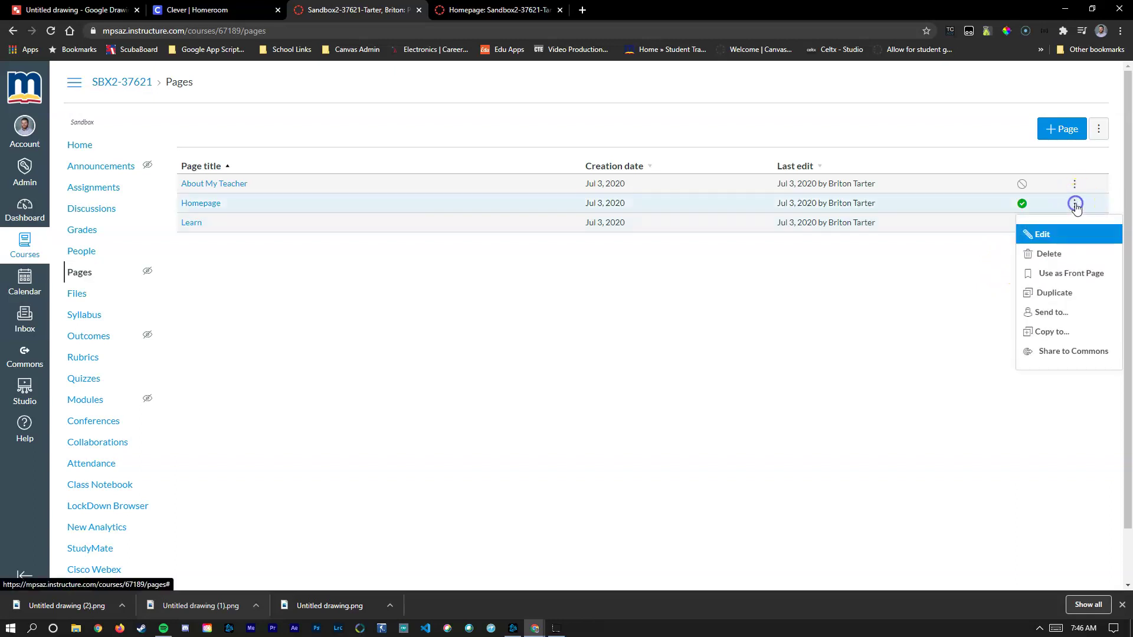
pyautogui.click(1064, 279)
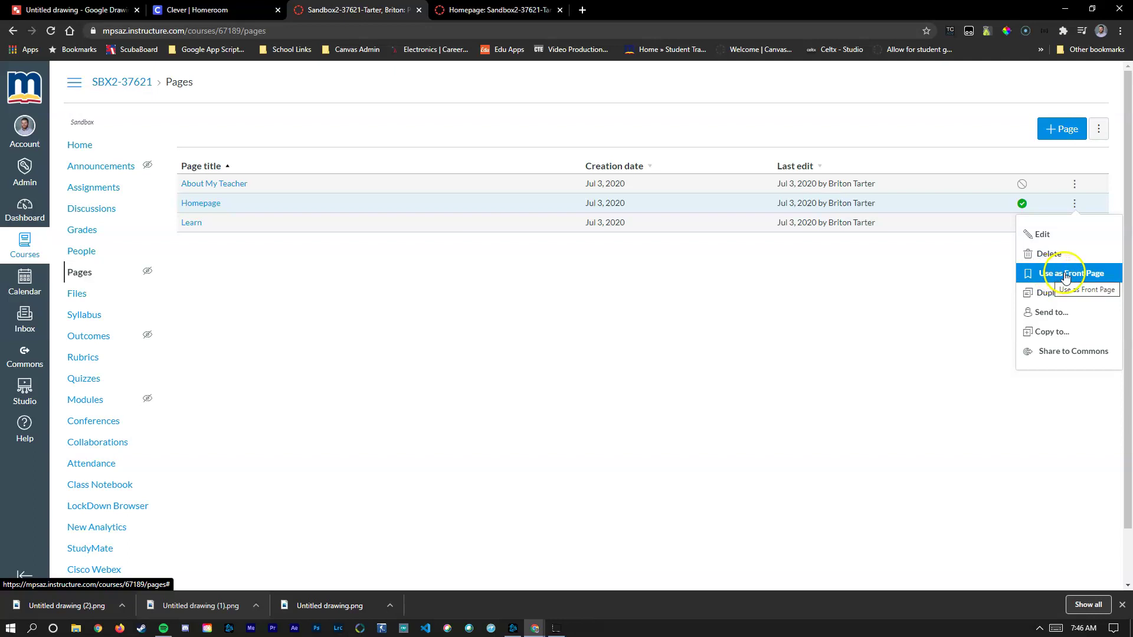
pyautogui.click(1075, 205)
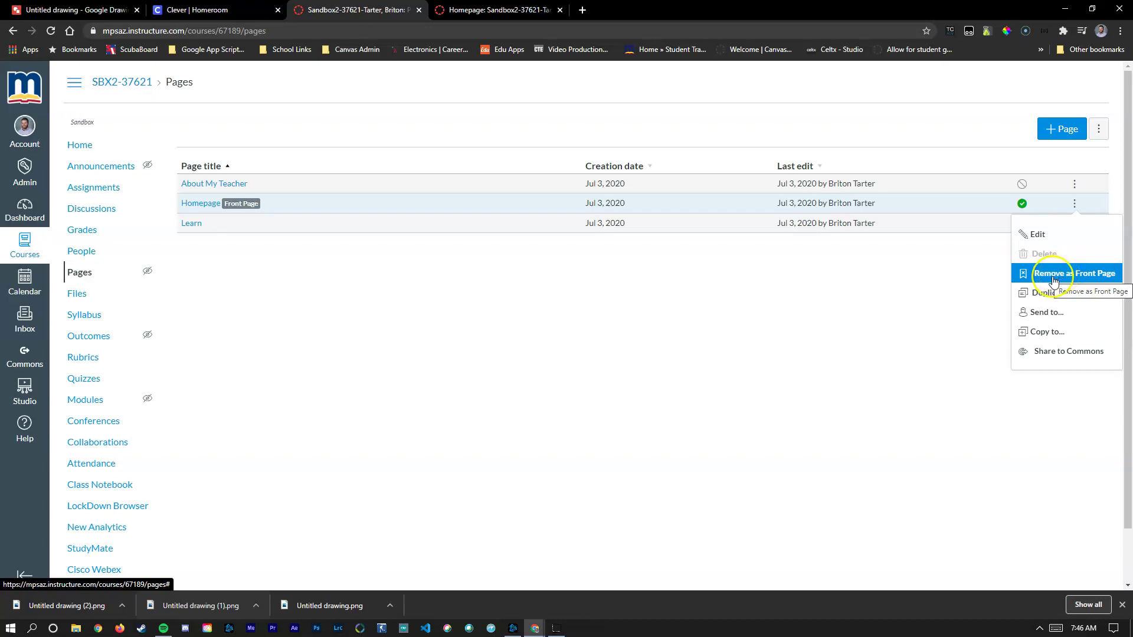
pyautogui.click(874, 285)
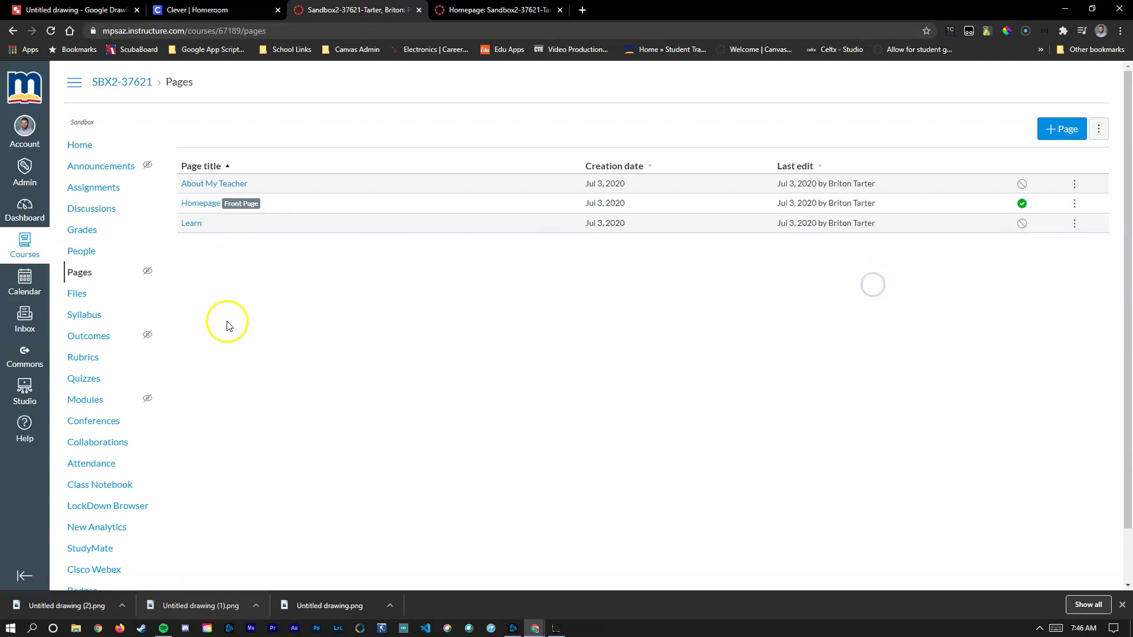
# Step: Change the course home page setting to Pages Front Page and save it
pyautogui.click(79, 144)
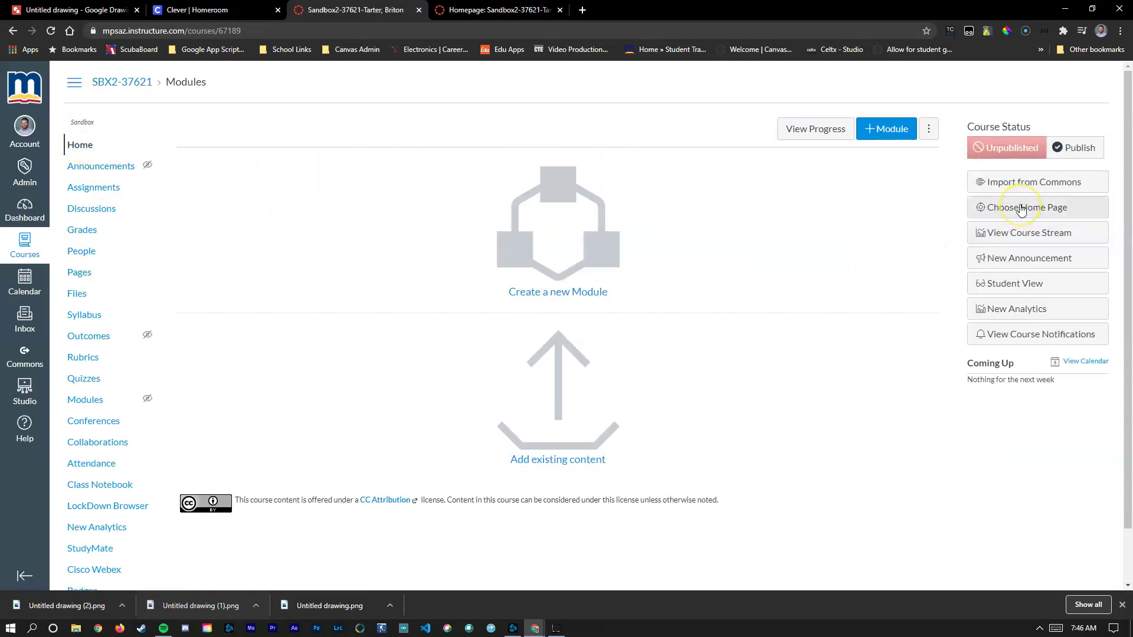
pyautogui.click(1021, 209)
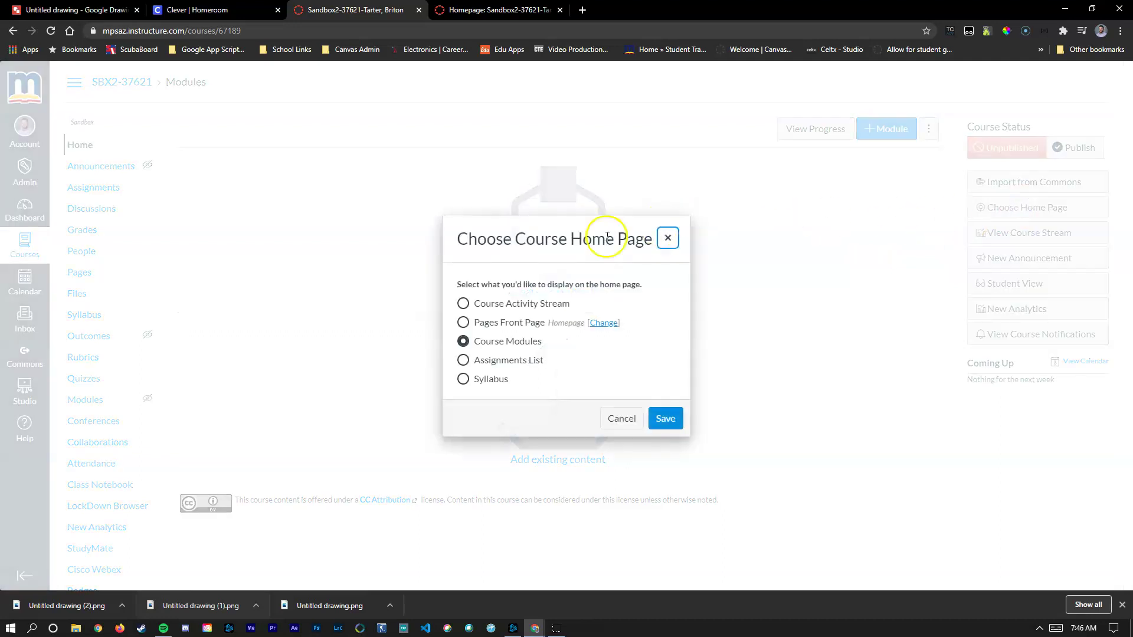
pyautogui.click(463, 323)
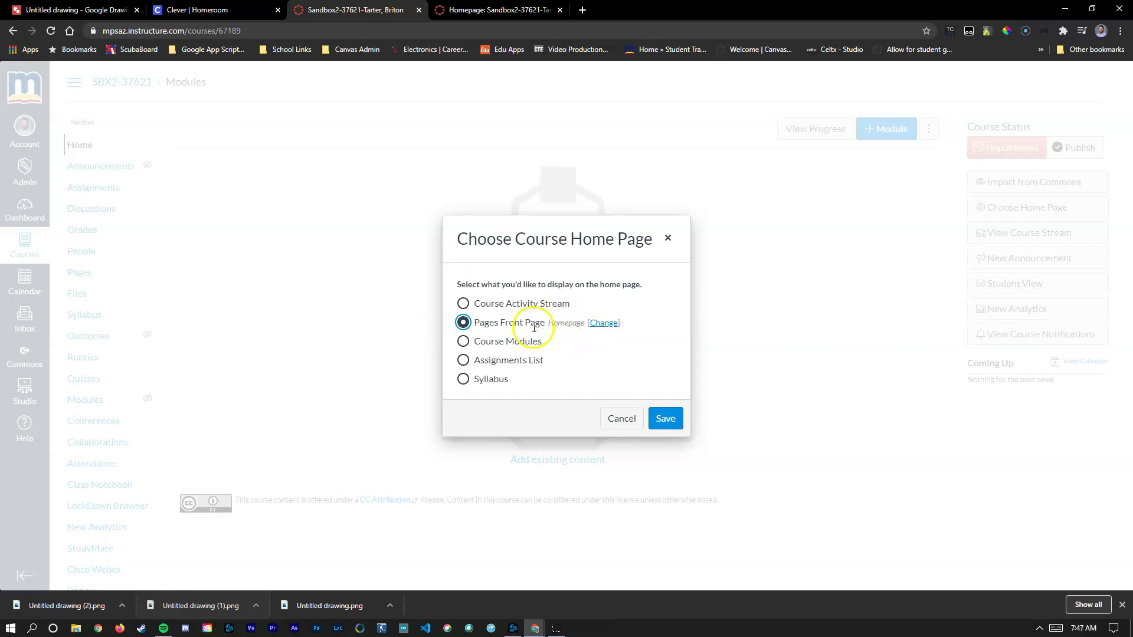
pyautogui.click(665, 419)
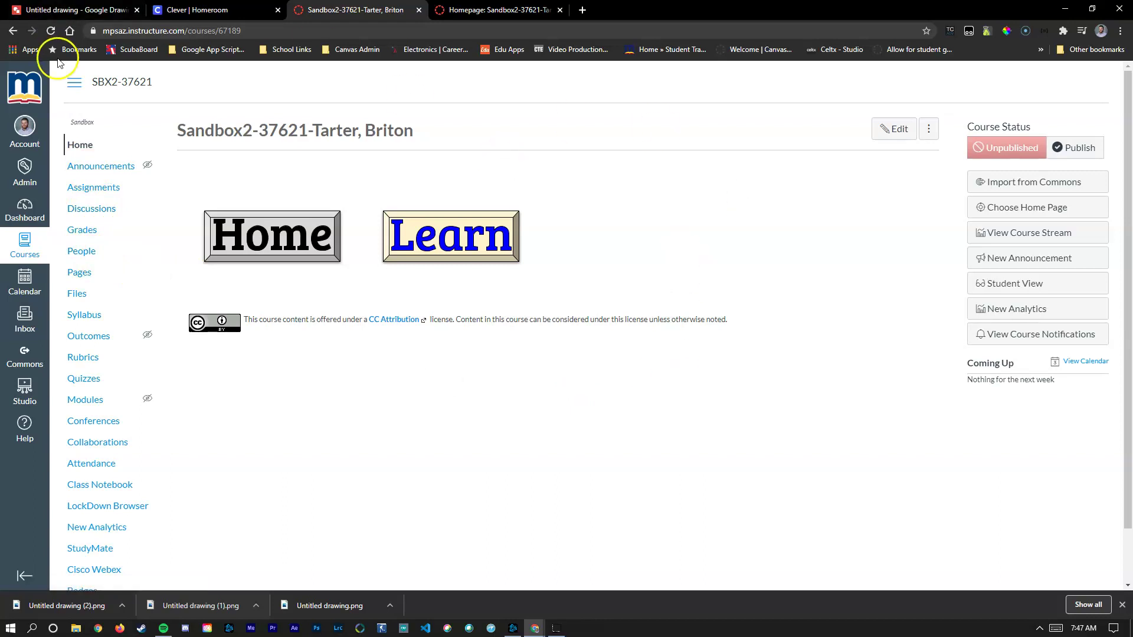
# Step: Reload the course home and follow its Learn button to the still-empty Learn page
pyautogui.click(50, 30)
pyautogui.click(438, 239)
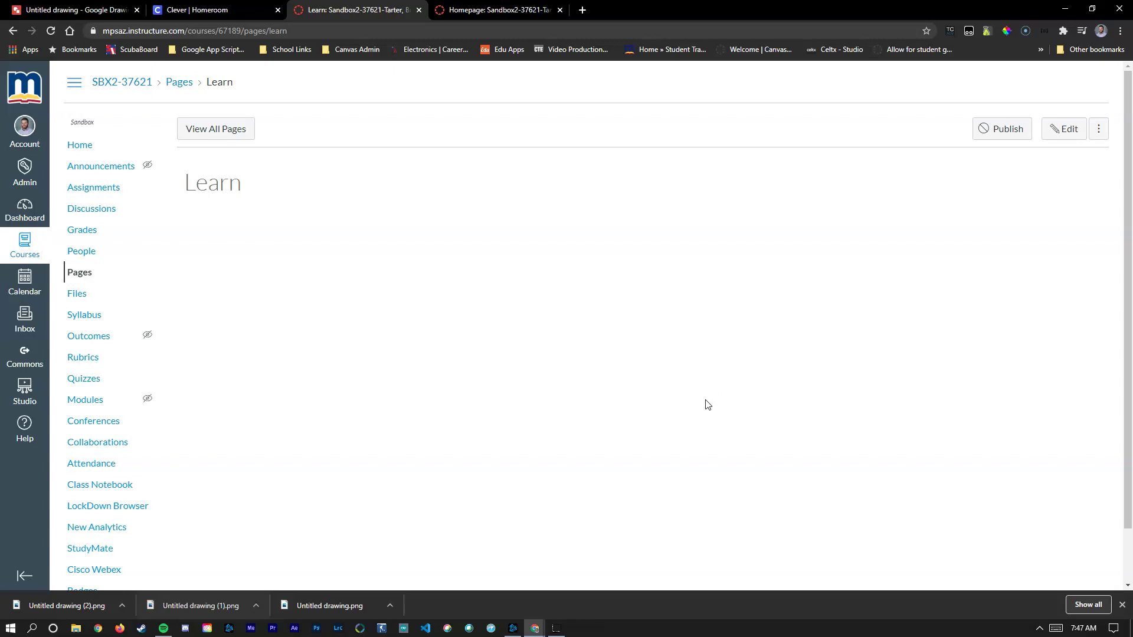
pyautogui.moveTo(664, 403); pyautogui.dragTo(599, 382)
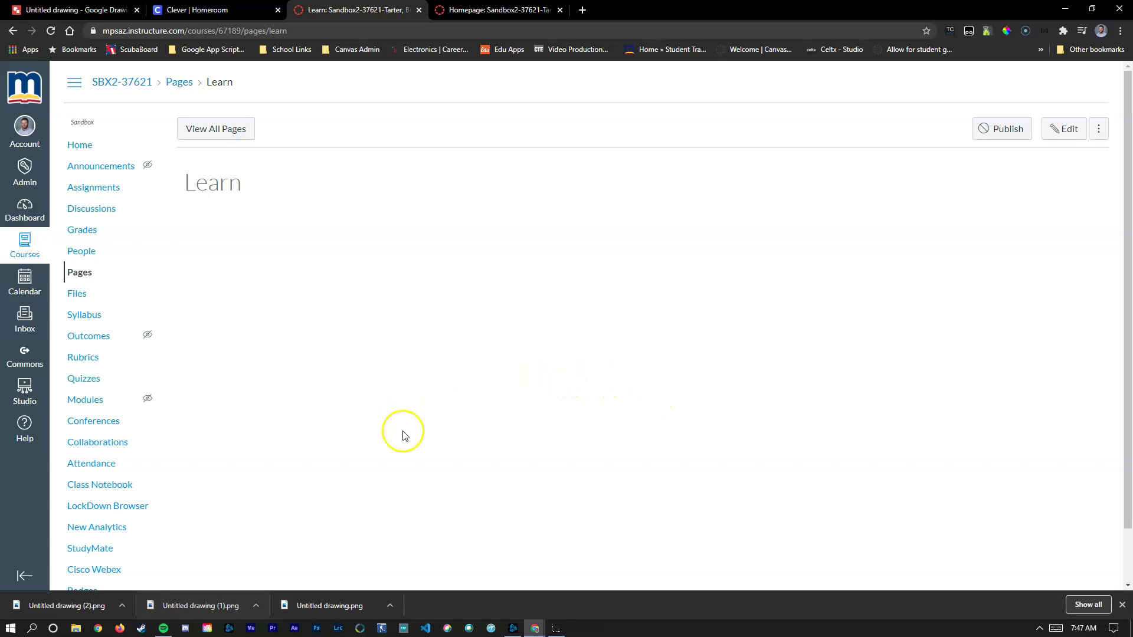